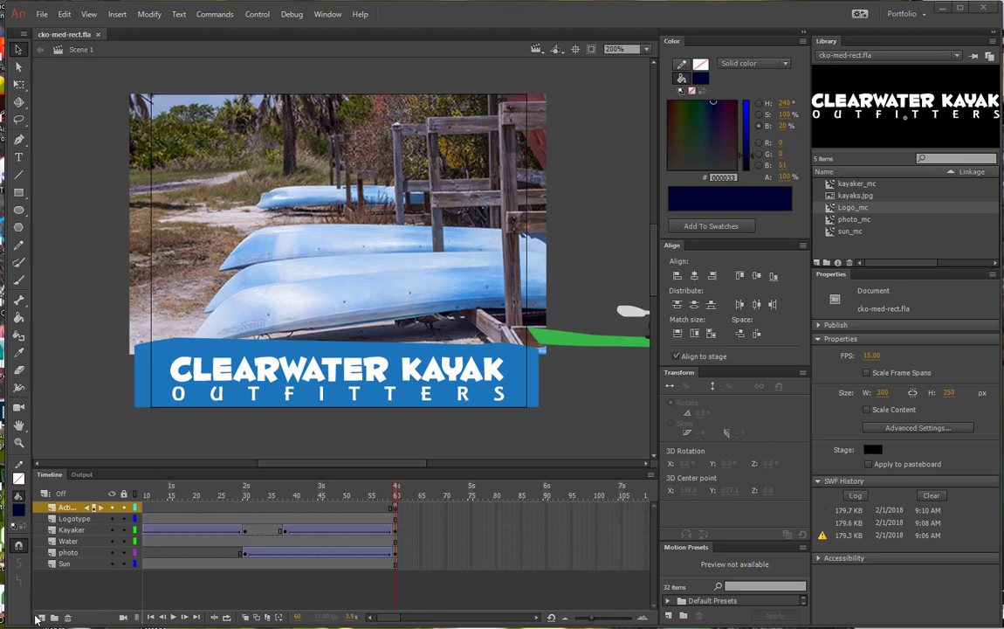
Step: Add a new layer above the Actions layer and name it "text"
click(41, 621)
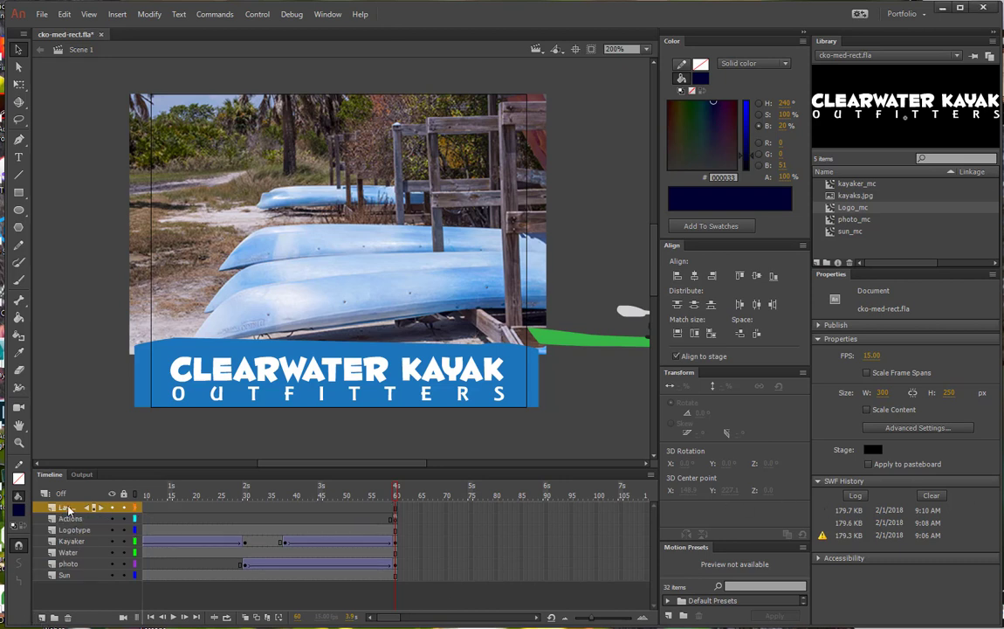
double_click(68, 508)
text(te)
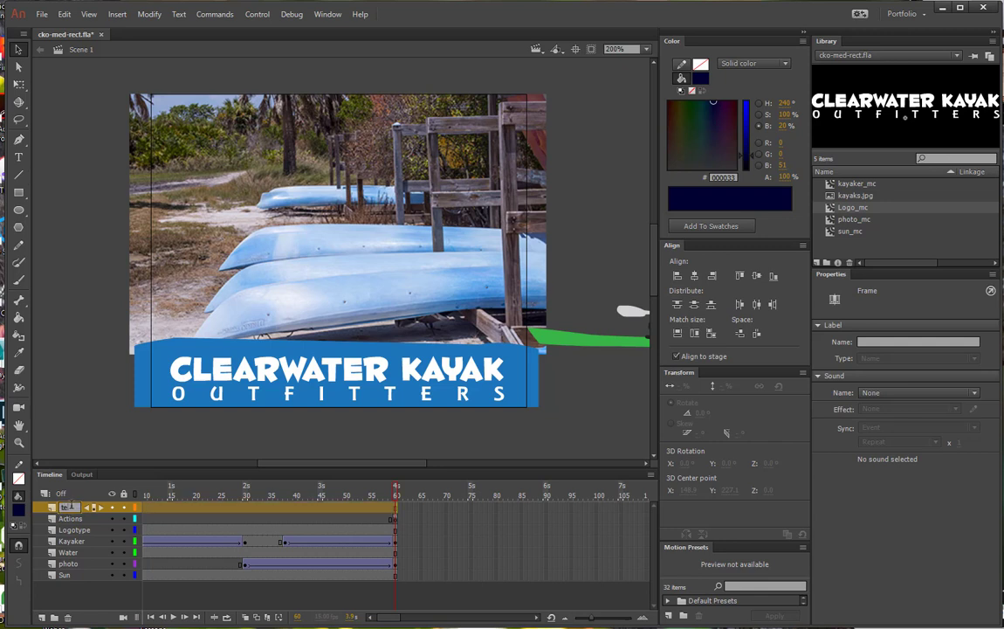
text(xt)
key(Return)
Step: Insert a keyframe at frame 37 of the text layer
click(282, 513)
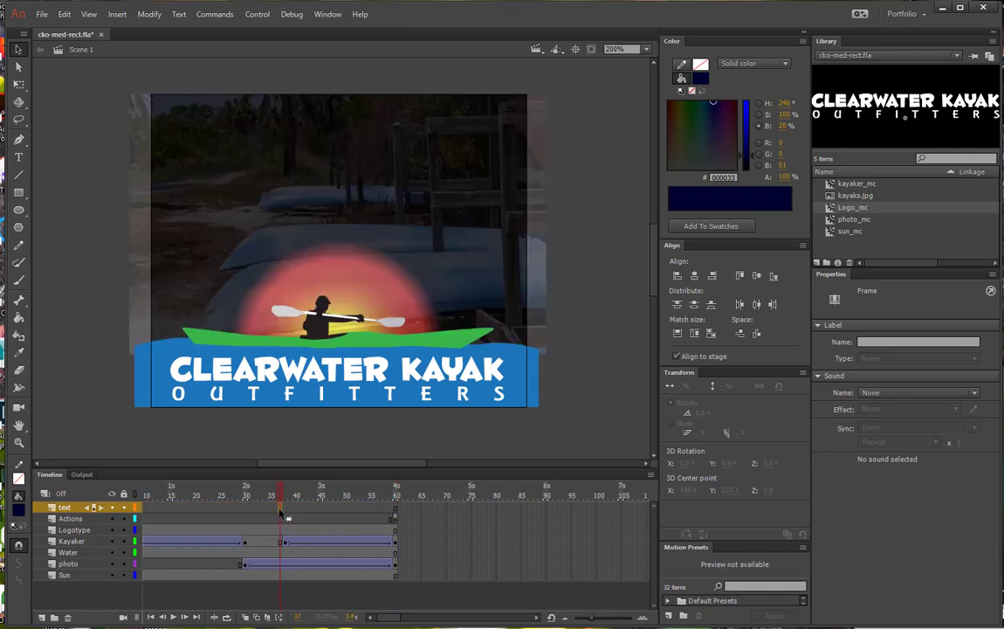
right_click(281, 512)
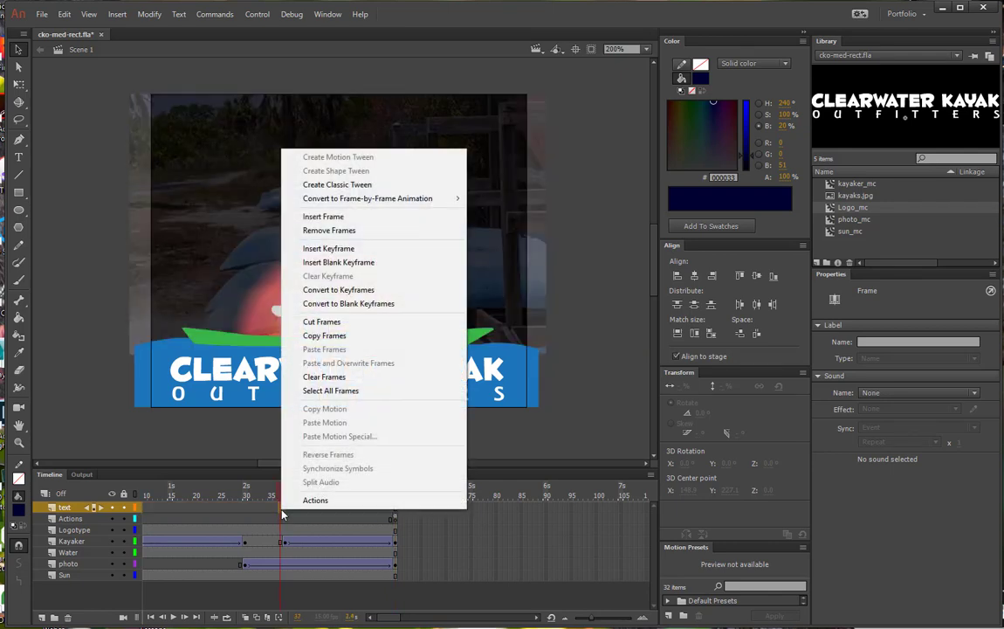
click(328, 249)
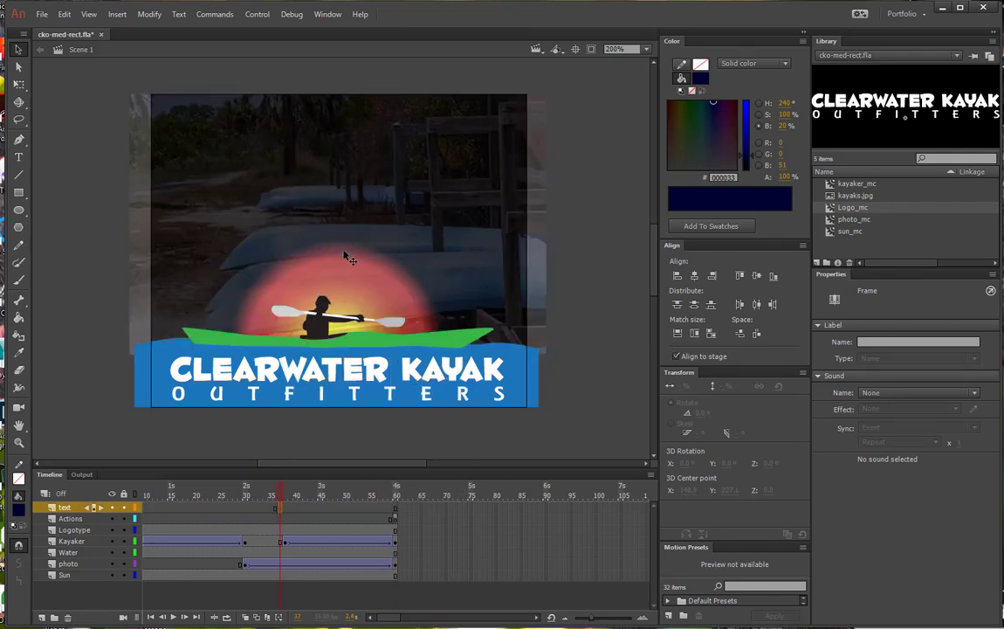
Step: Activate the Text tool with Static Text as the text type
click(19, 156)
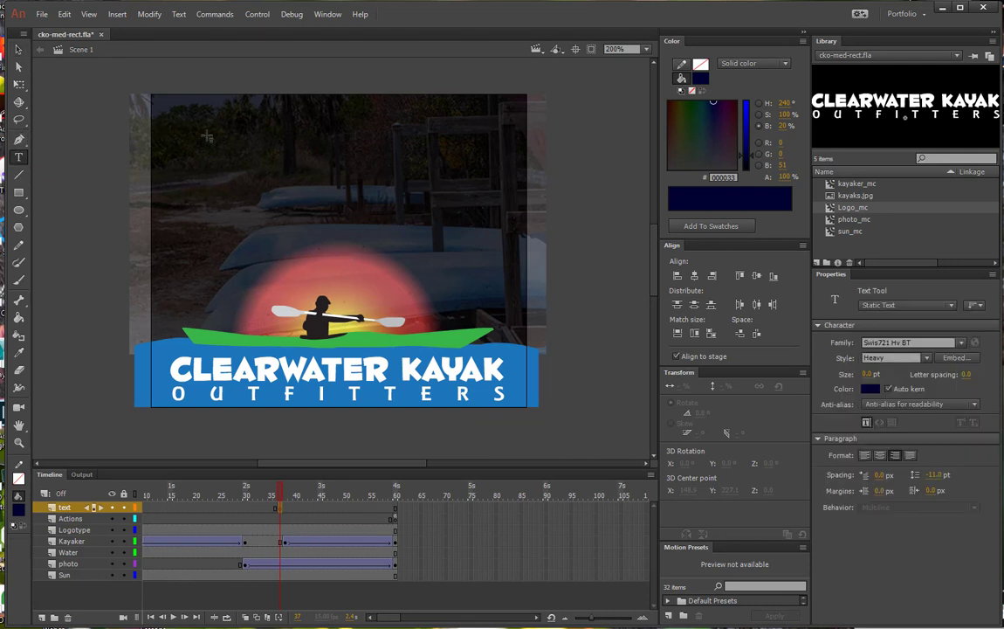
click(952, 306)
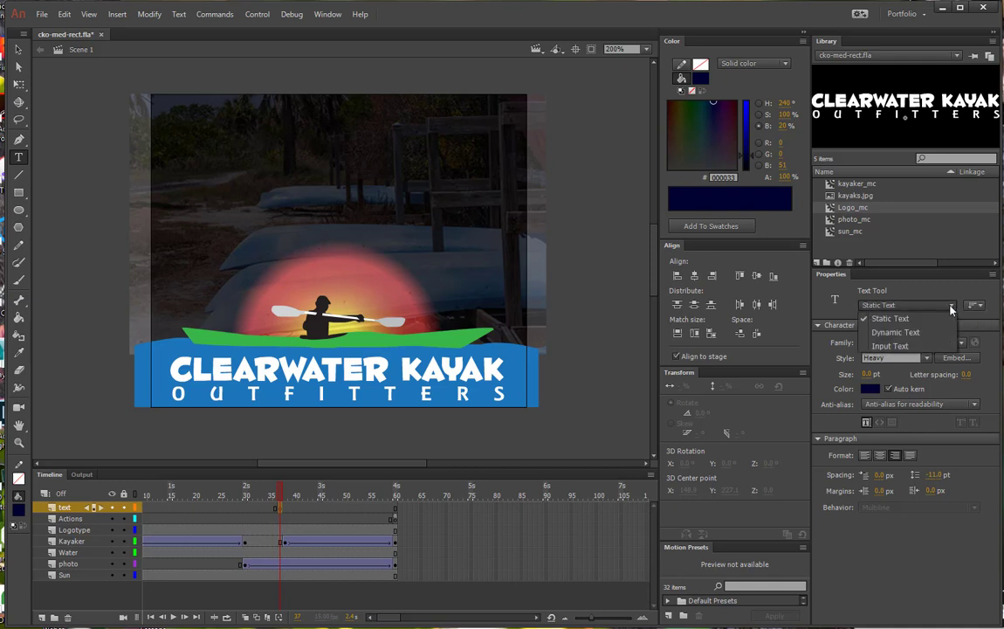
click(902, 319)
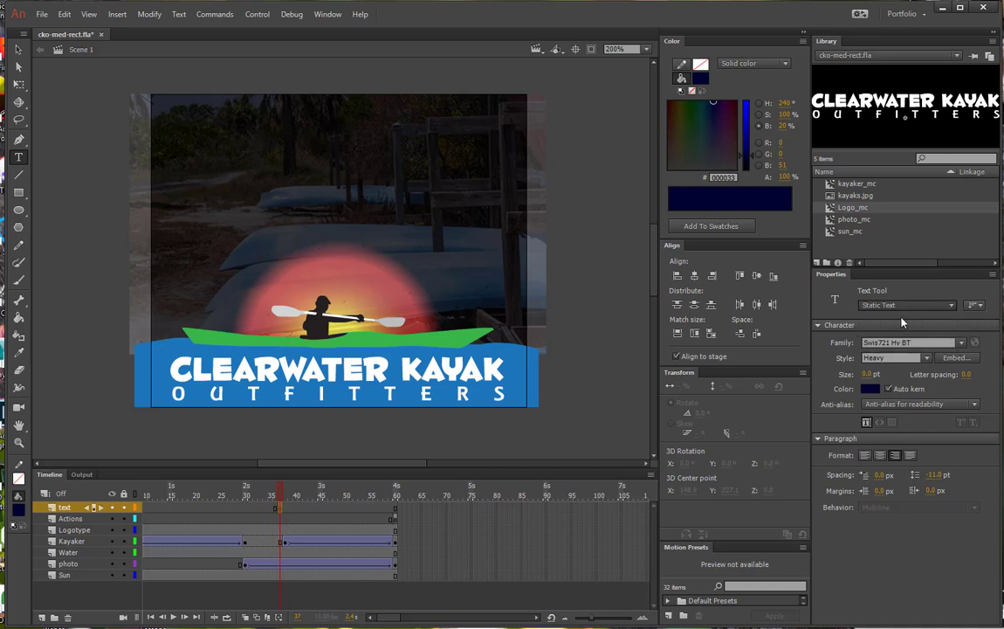
click(952, 308)
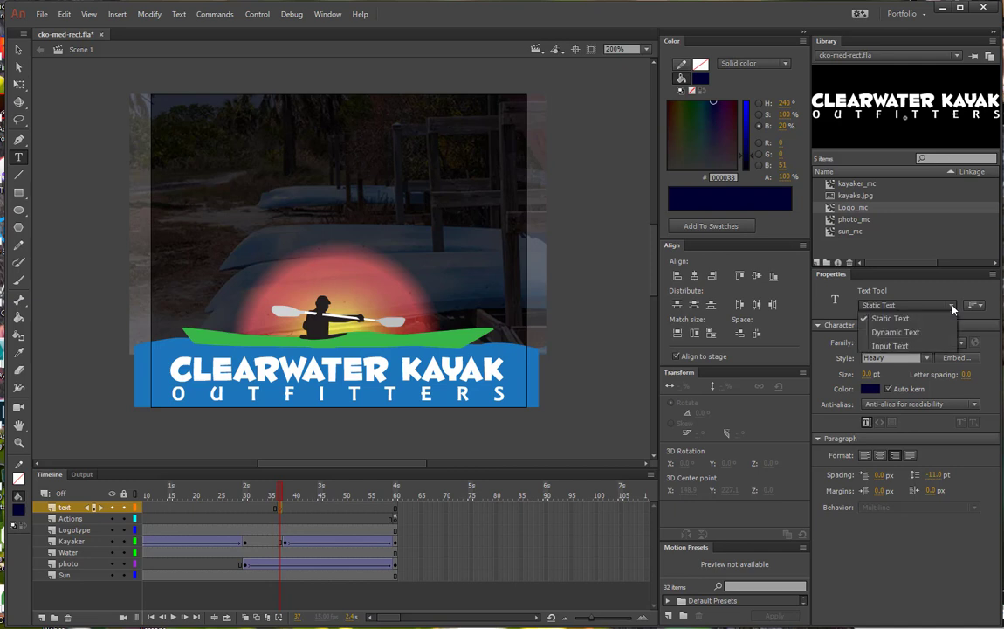
click(944, 306)
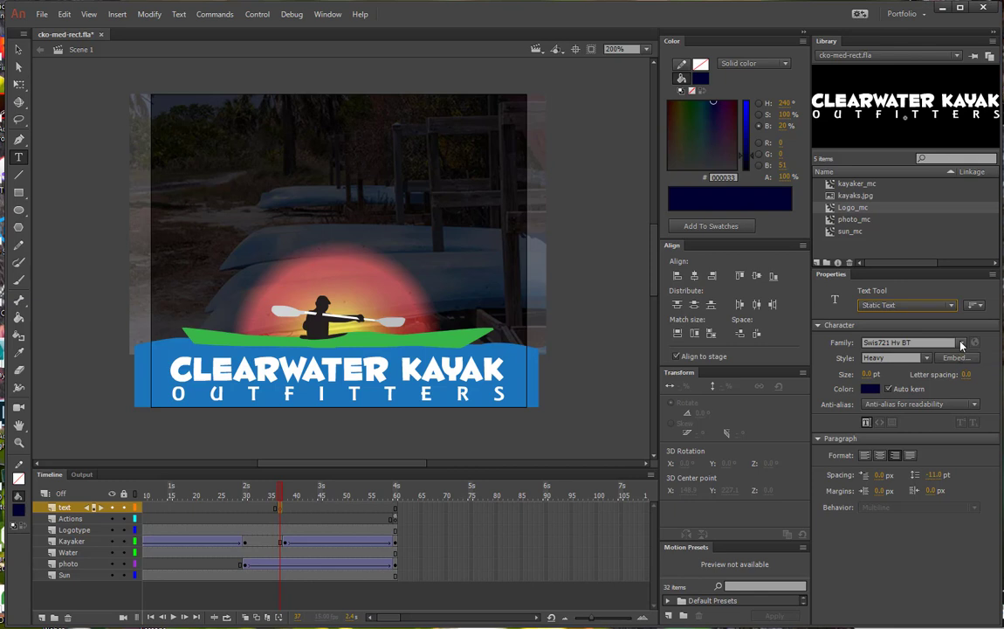
Step: Set the Text tool's font size to 24 pt and its colour to white
click(866, 375)
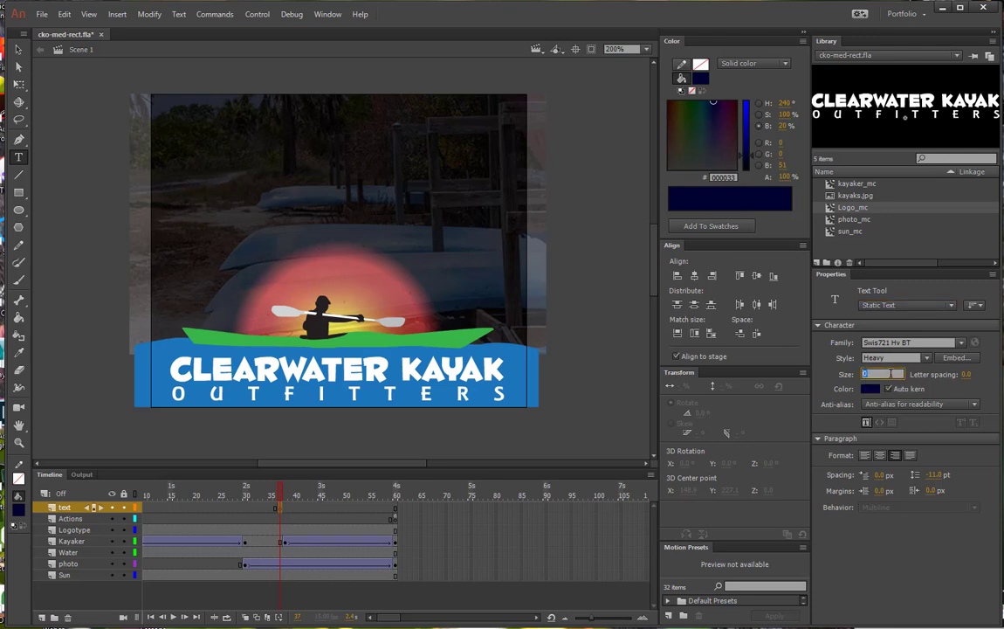
text(24)
key(Return)
click(869, 389)
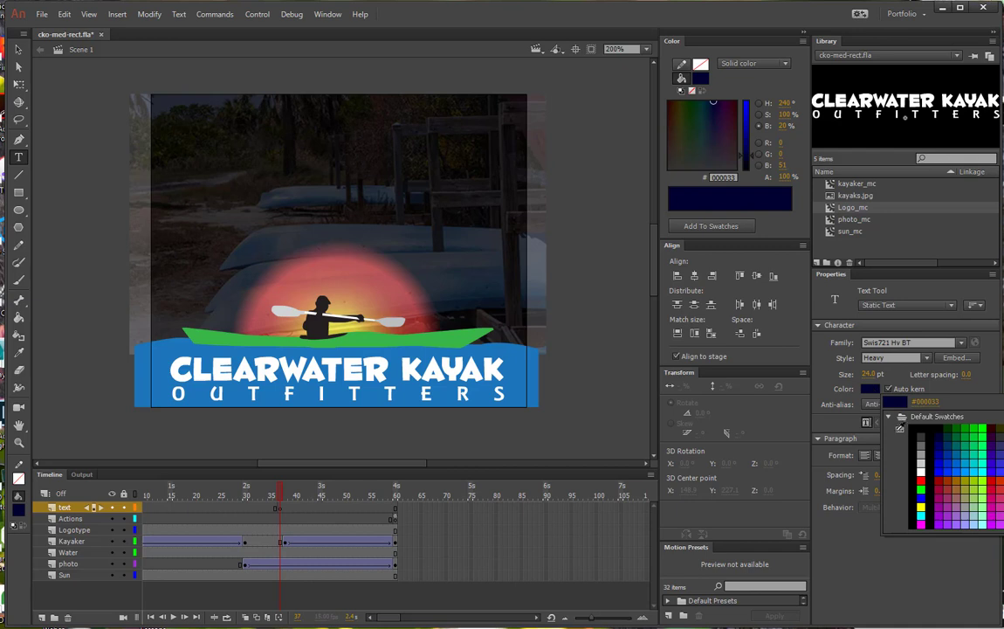
click(924, 470)
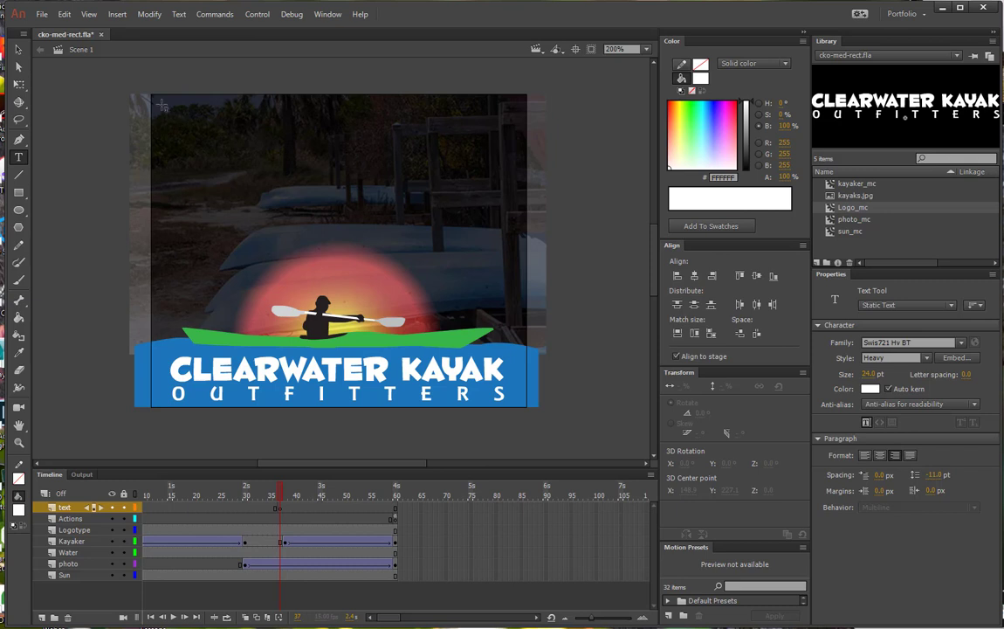
Step: Draw a text box about 291 px wide across the upper part of the stage and enter "Adventure Awaits!"
drag(161, 105, 521, 164)
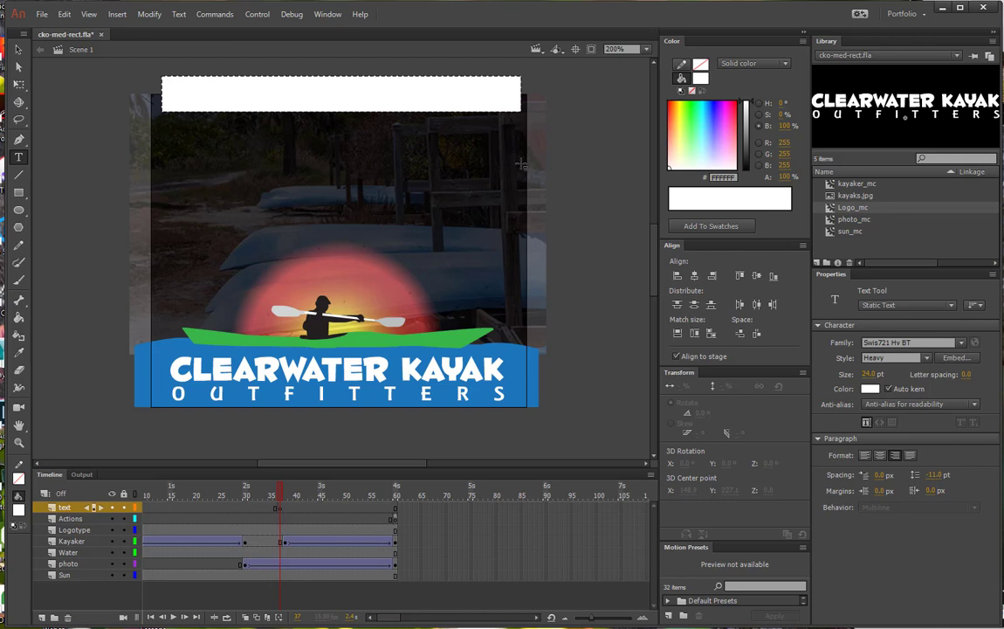
drag(522, 165, 521, 164)
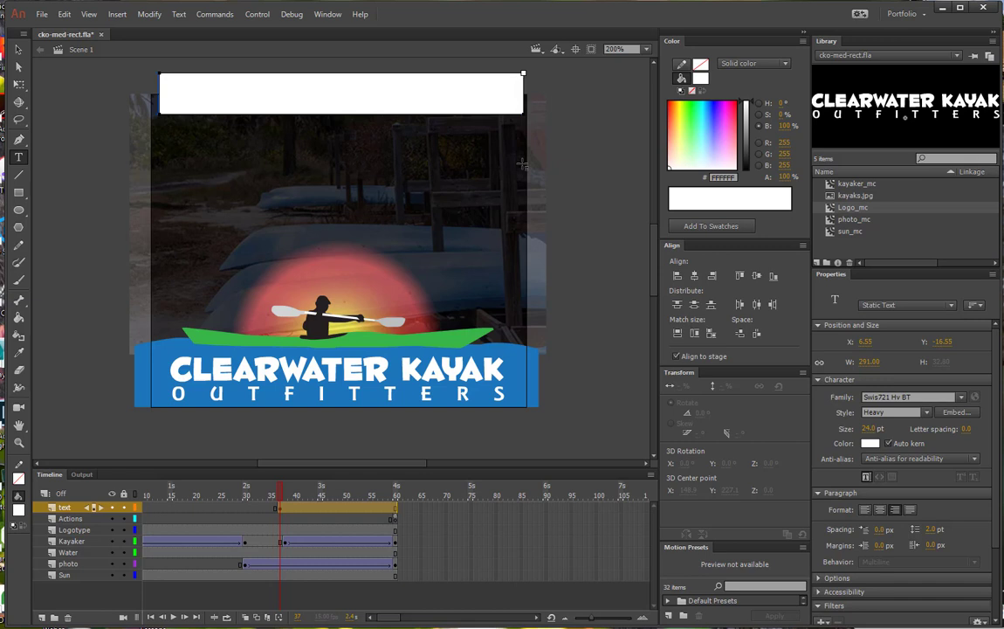
text(Adventure)
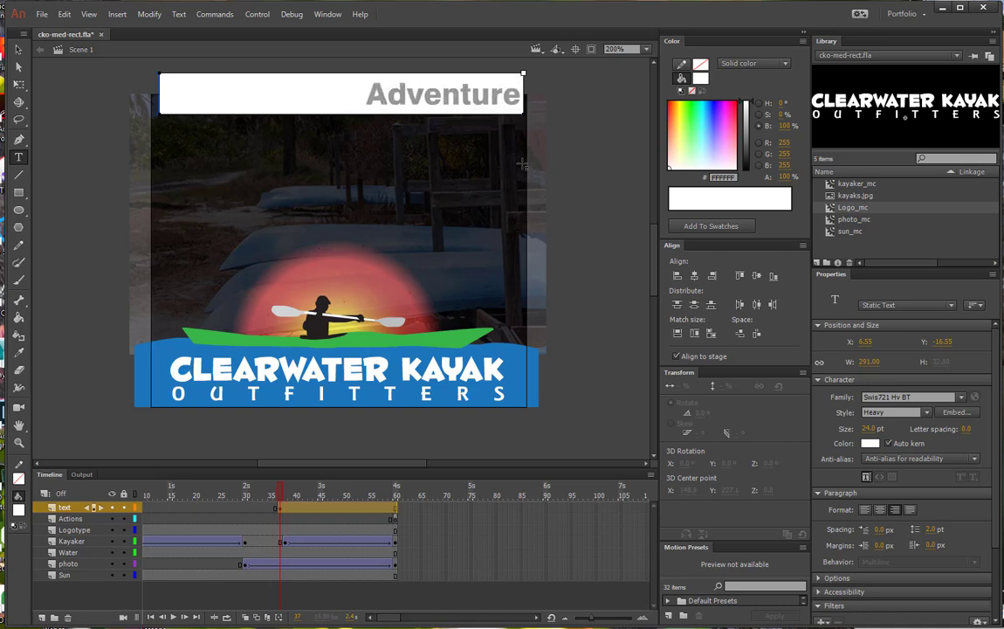
text( Awaits)
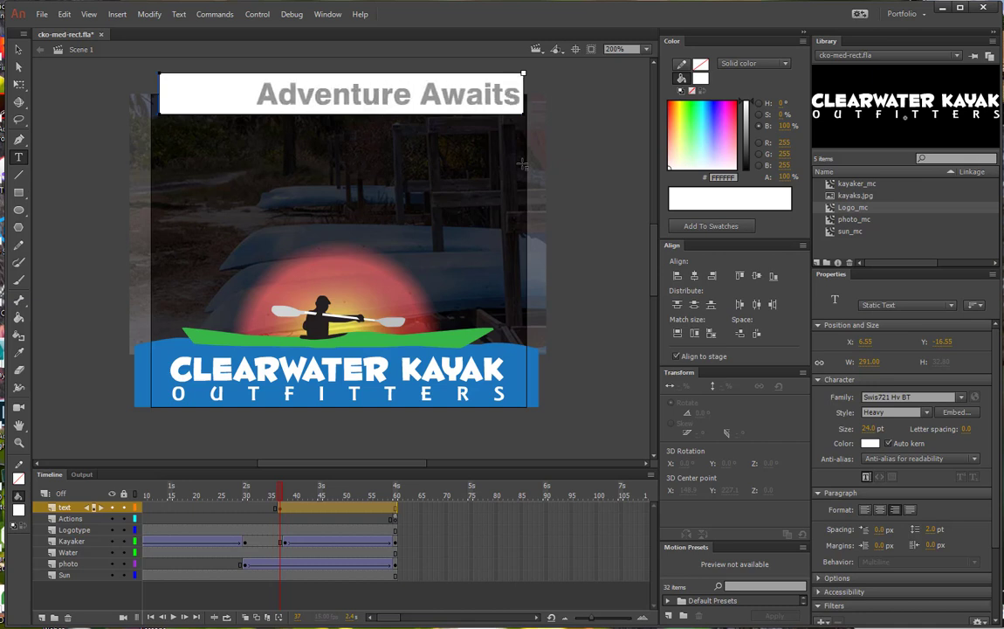
text(!)
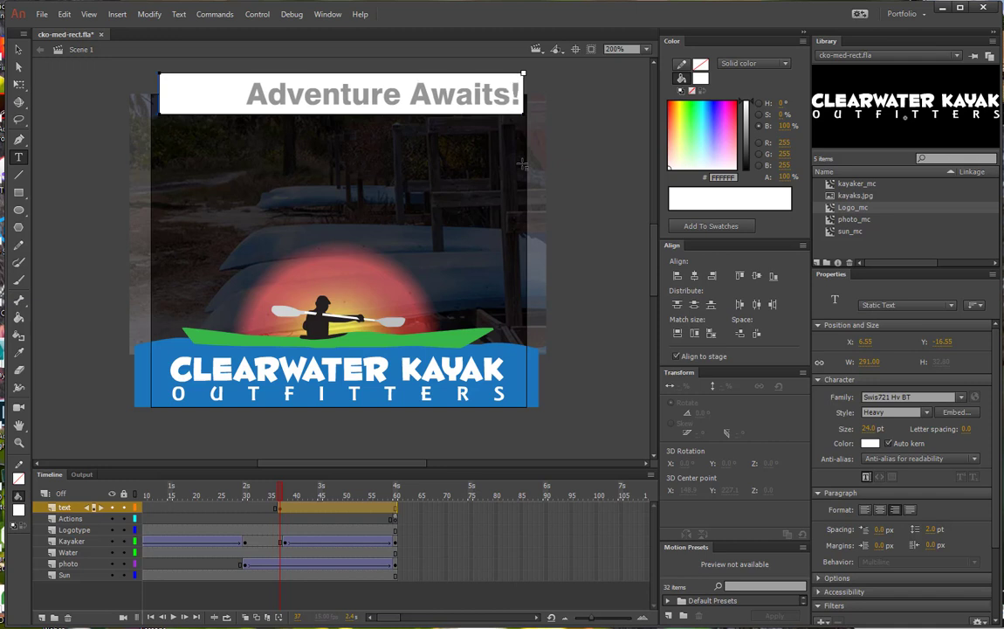
Step: Position the heading text box at X 0, Y 10 and set its width to 280 px
click(17, 50)
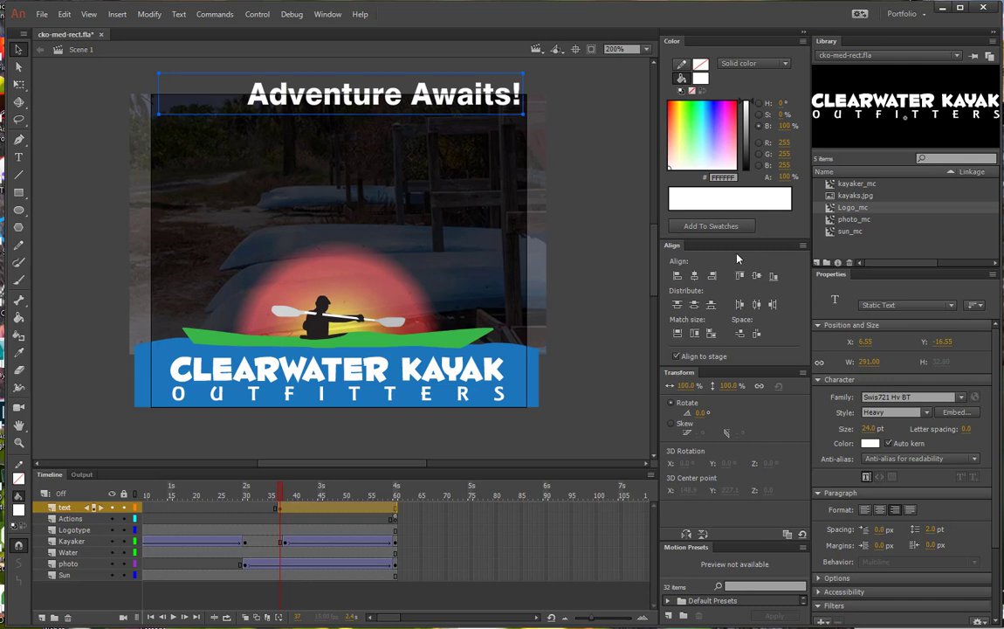
click(870, 343)
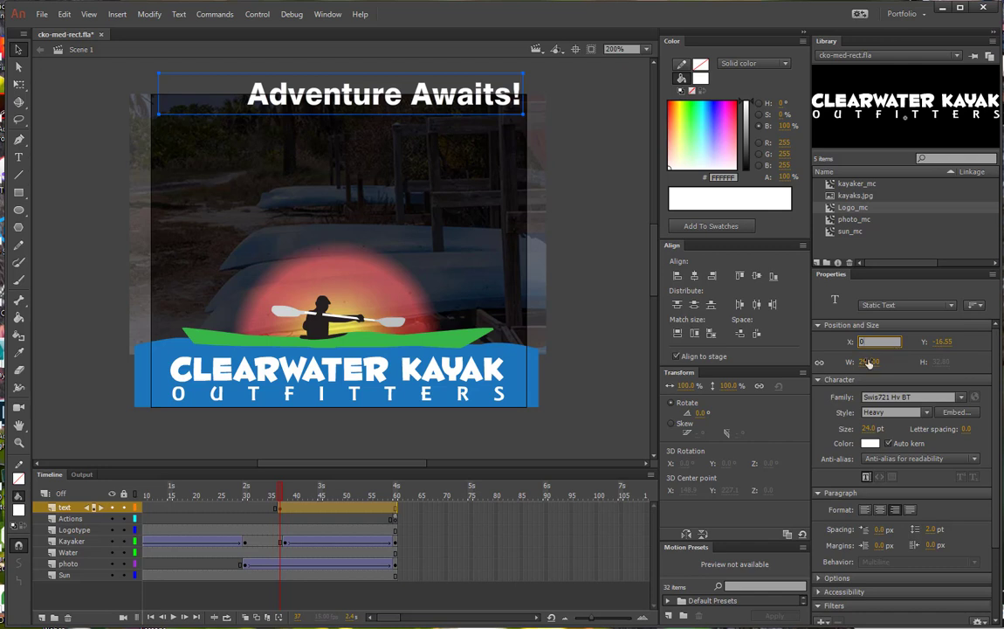
click(943, 343)
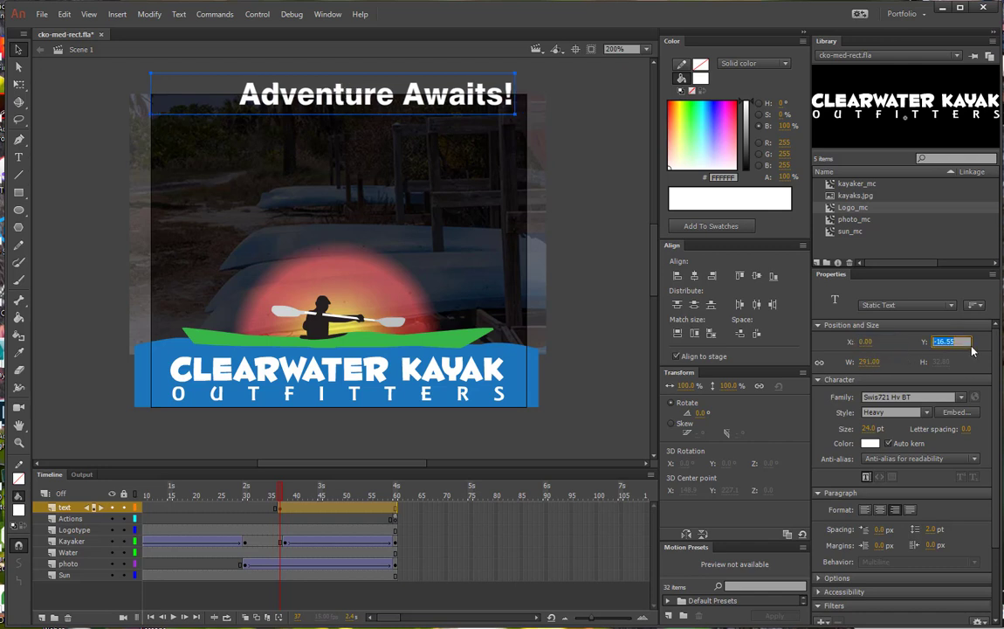
text(10)
click(864, 362)
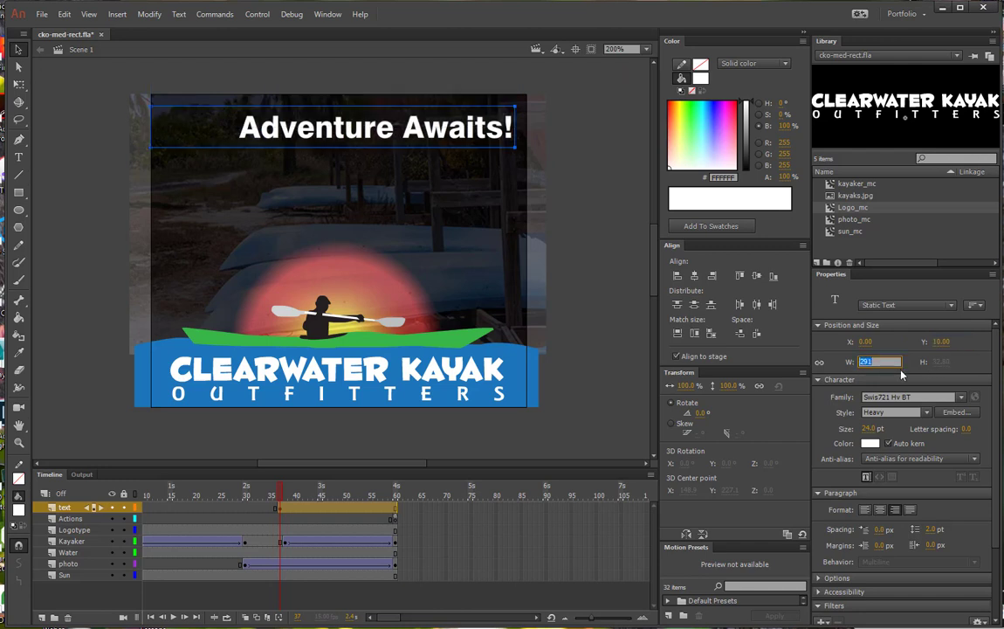
text(280)
key(Return)
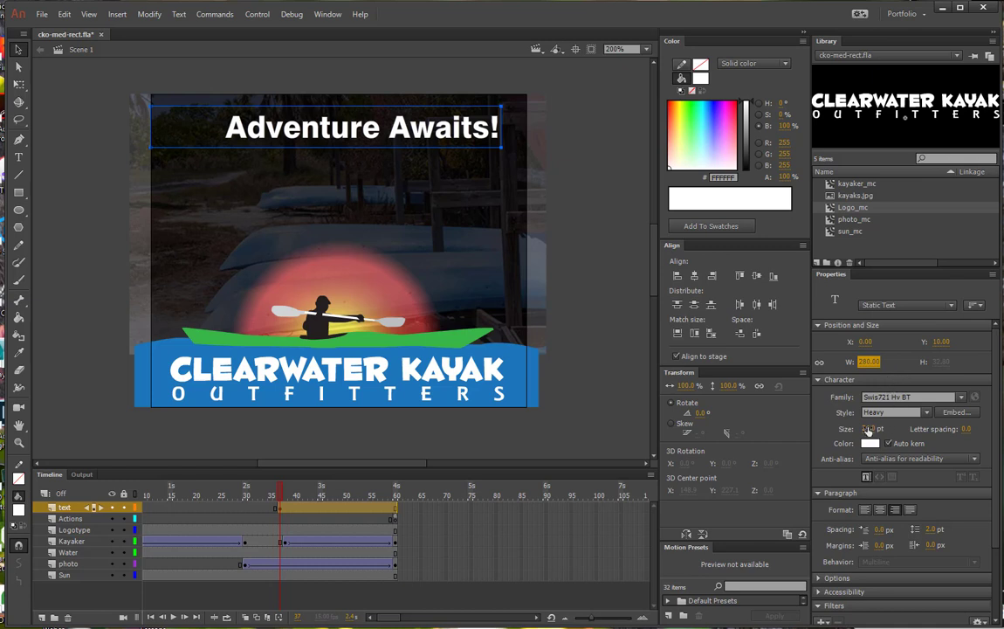
Step: Set the heading's font size to 40 pt
click(867, 429)
text(40)
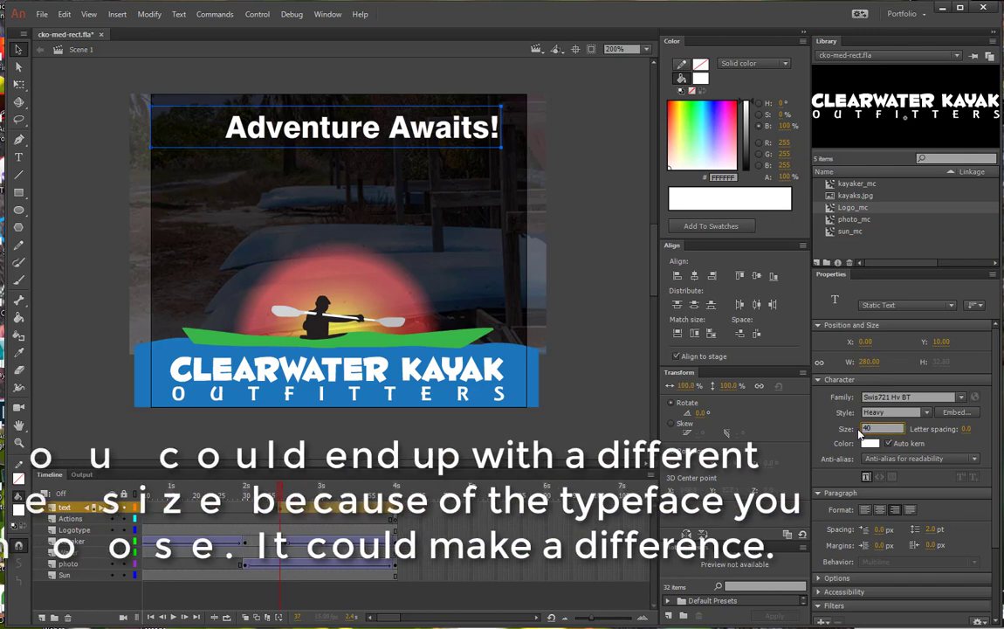
key(Return)
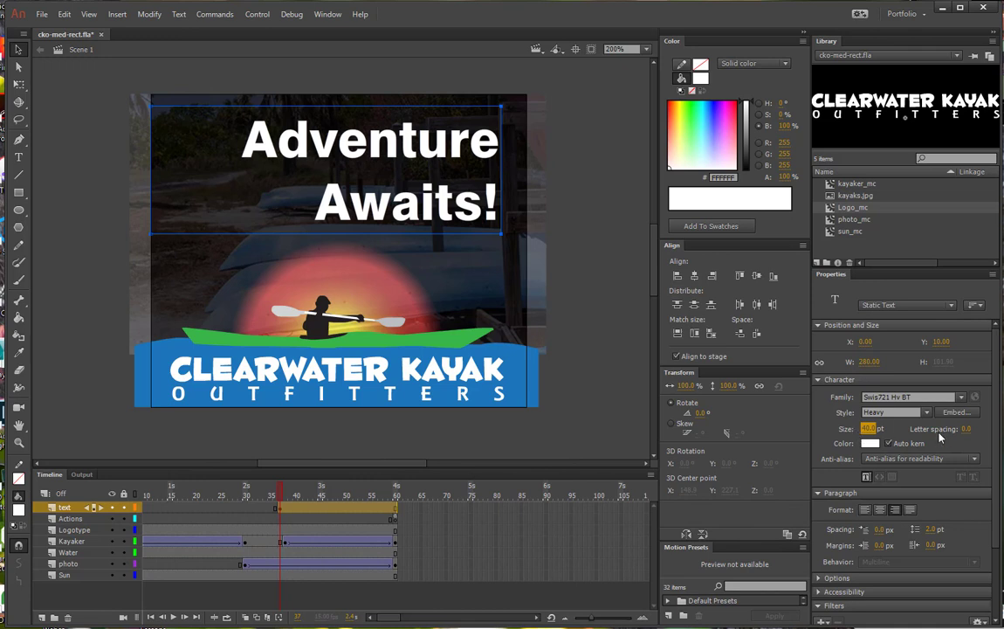
Step: Tighten the line spacing between the two heading lines to -11 pt
click(933, 530)
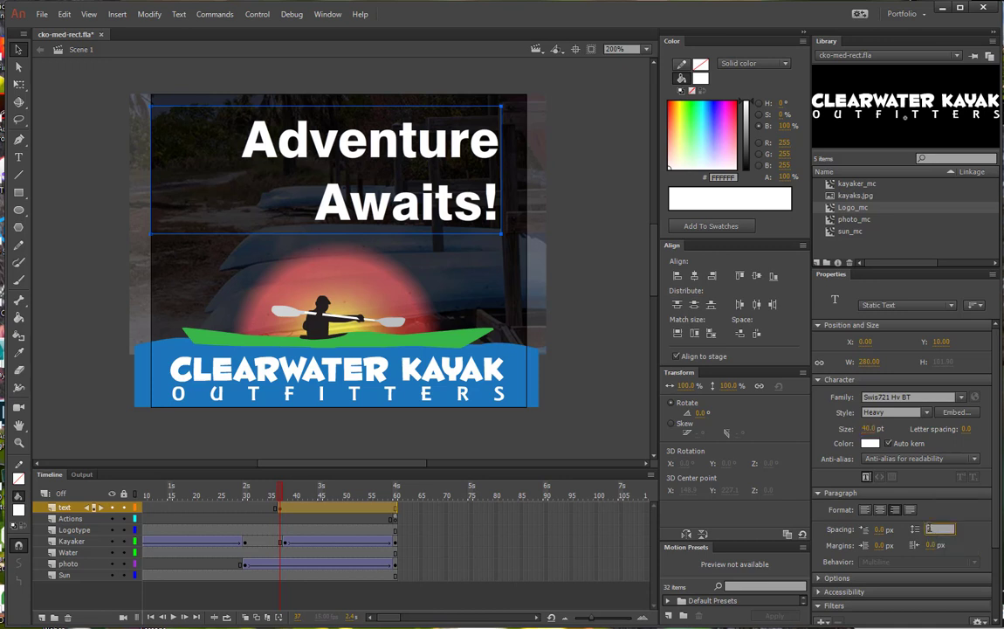
drag(938, 530, 926, 529)
text(1)
key(Return)
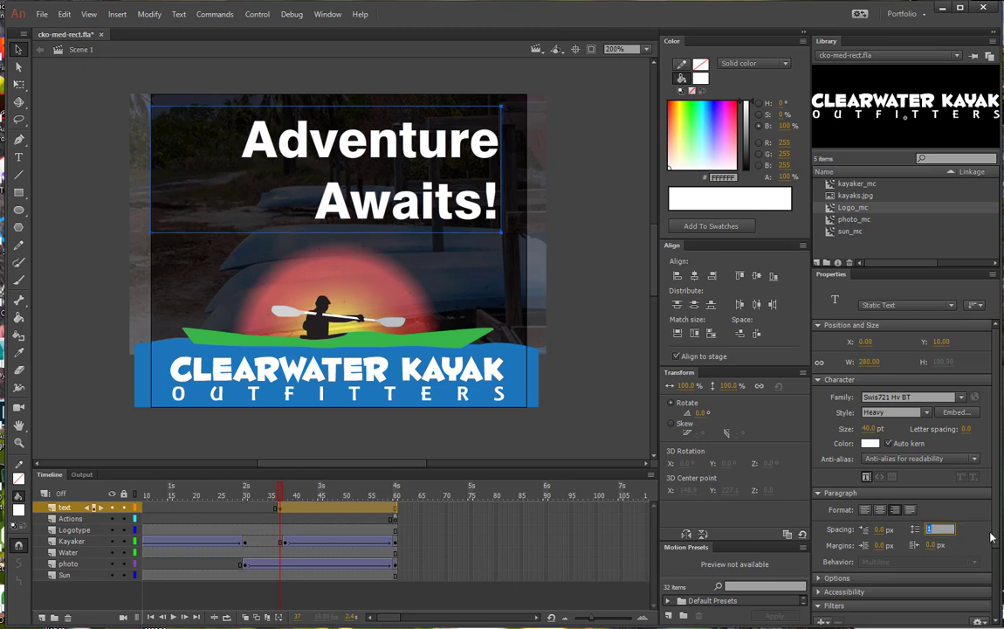
text(5)
key(Return)
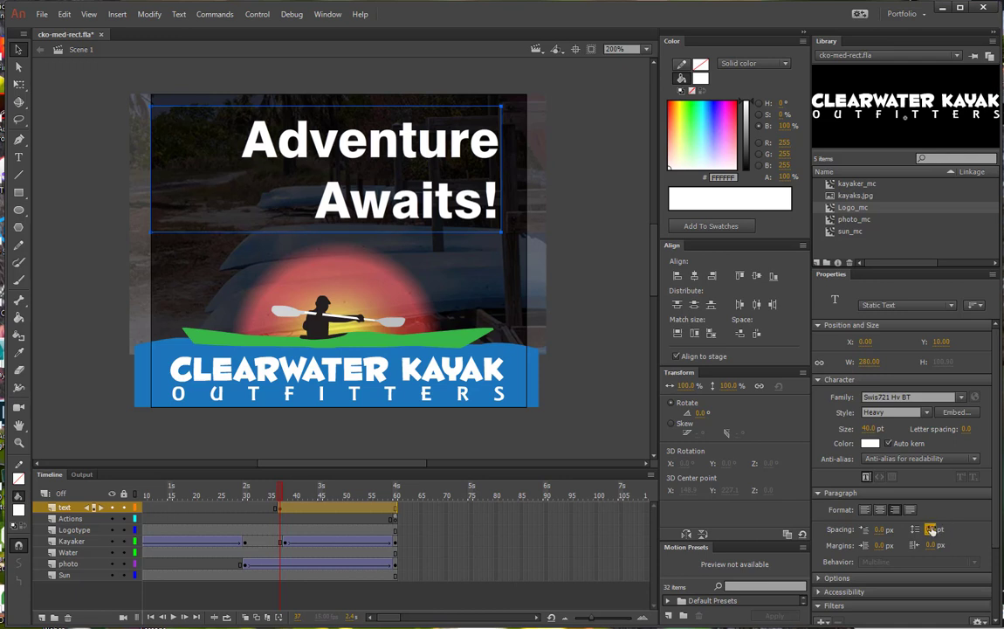
mouse_move(931, 530)
mouse_down()
mouse_move(915, 530)
mouse_move(925, 532)
mouse_up()
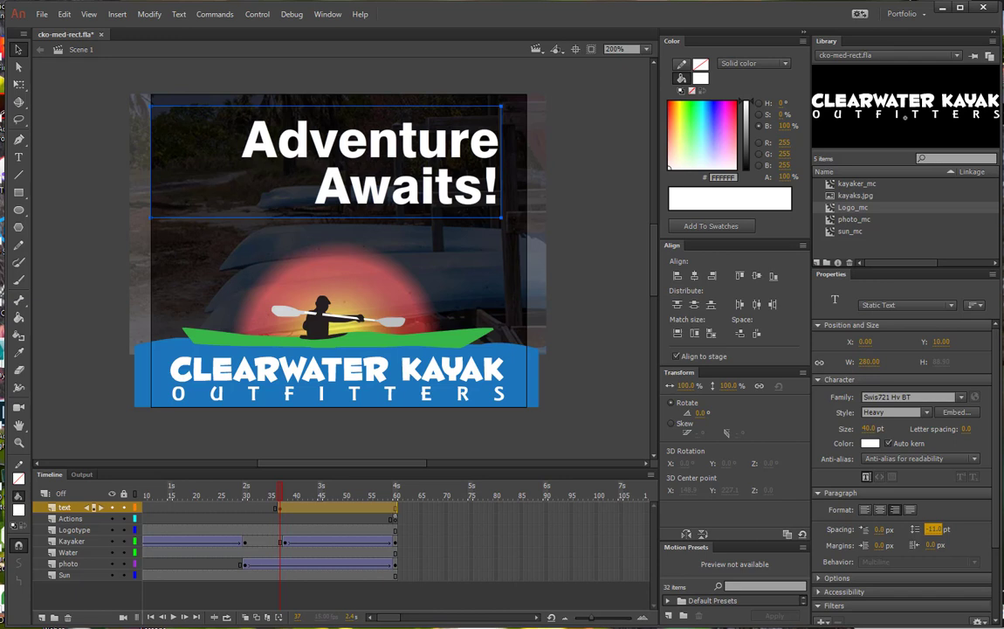
Step: Embed the heading's Swis721 Hv BT Heavy font as "Heanding Font" with the uppercase, lowercase and punctuation character ranges
click(19, 157)
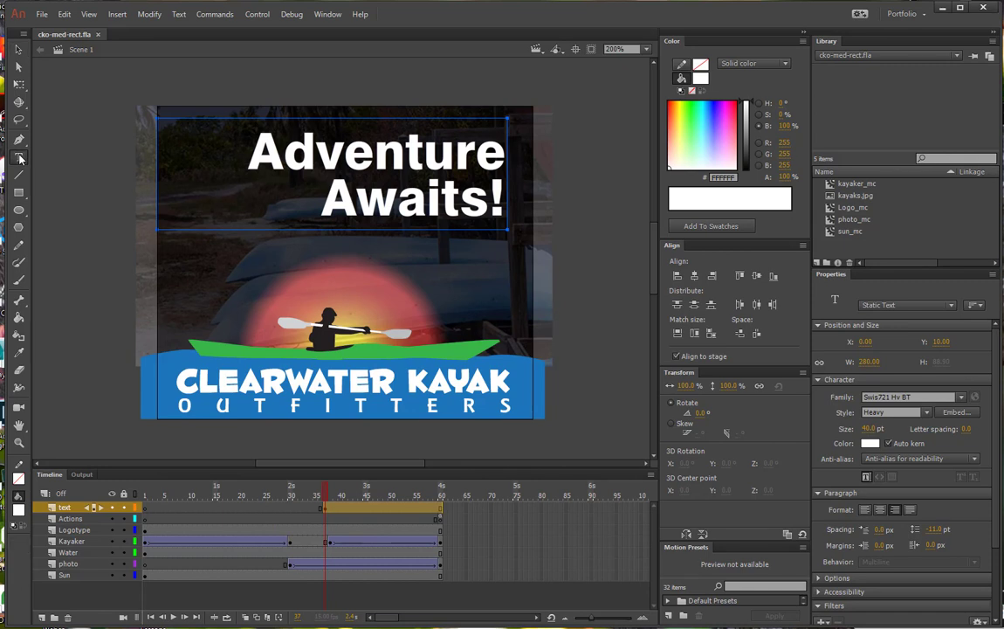
click(319, 159)
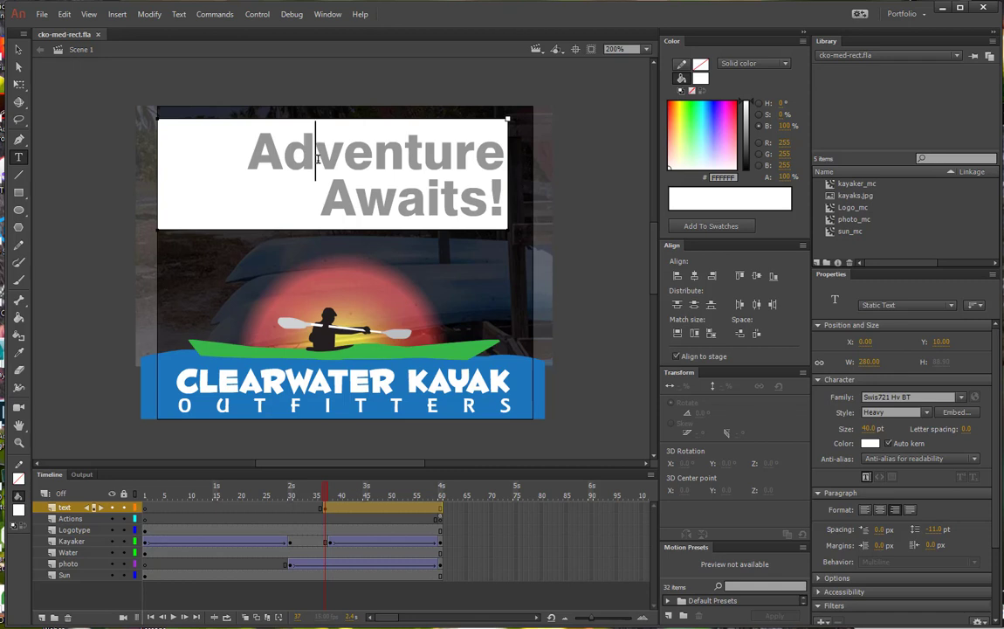
click(952, 413)
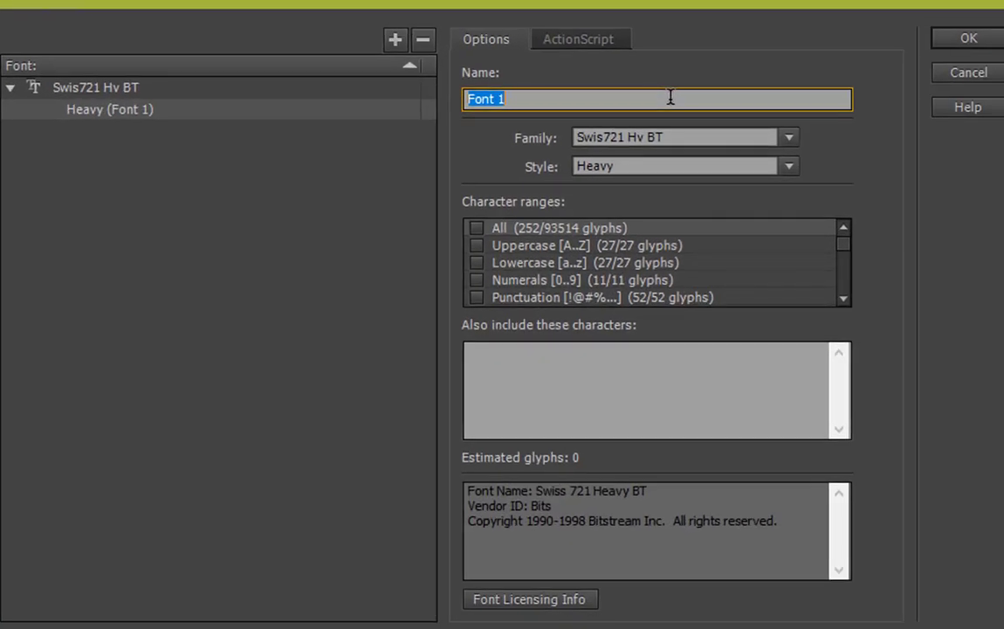
text(Heanding Fo)
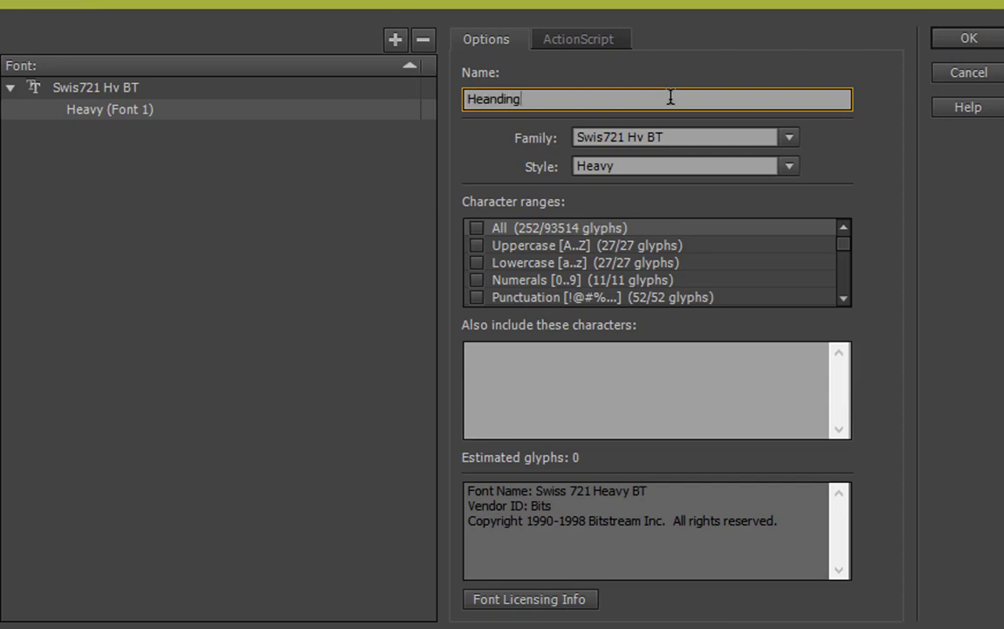
text(nt)
key(Tab)
click(477, 299)
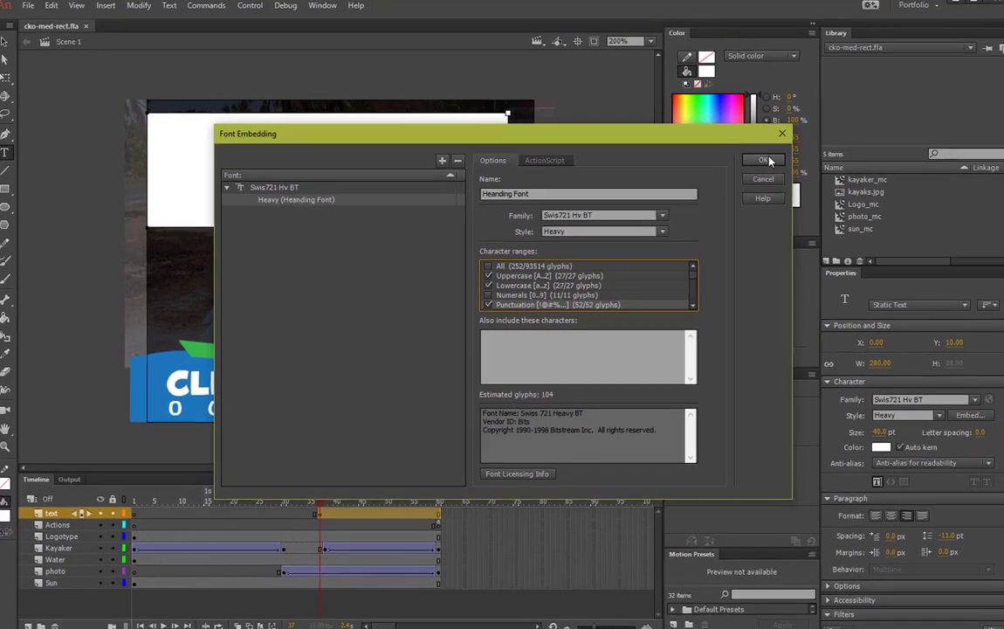
click(765, 160)
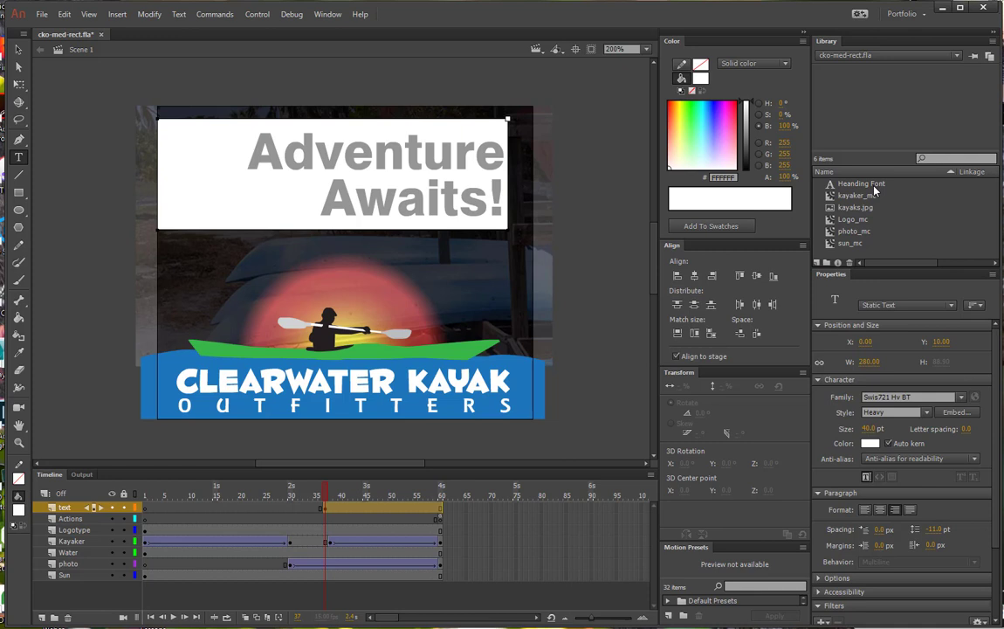
Step: Test the movie to preview the heading in the banner animation and close the preview window
key(ctrl+Return)
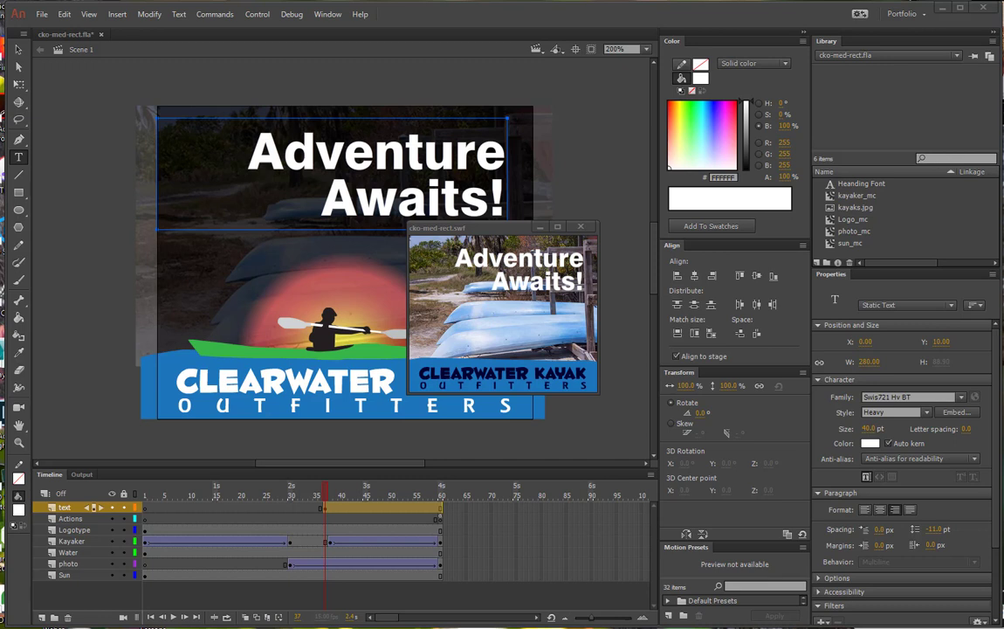
click(327, 511)
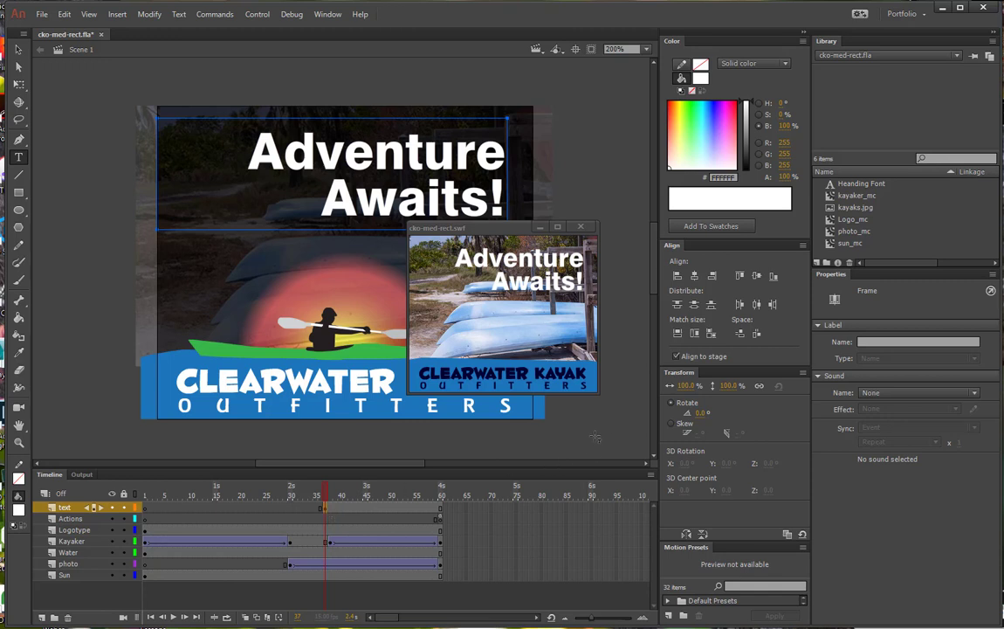
click(18, 48)
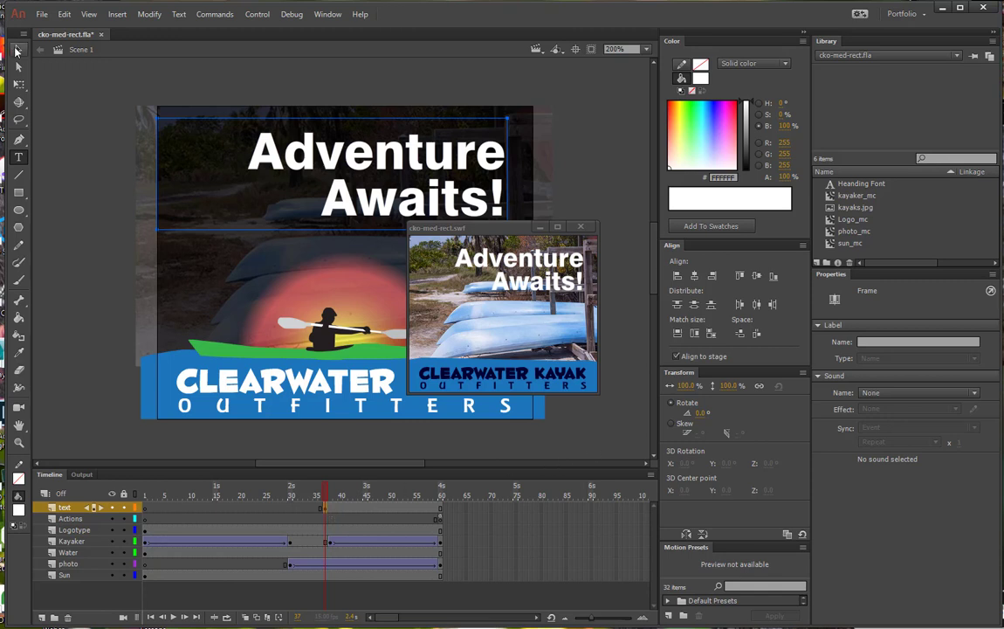
click(86, 120)
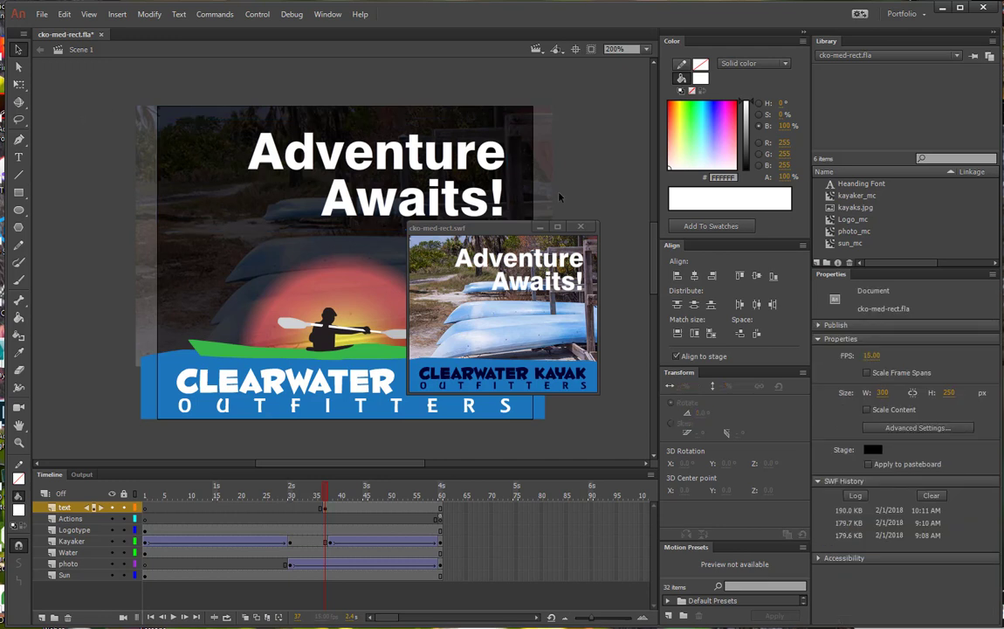
click(578, 228)
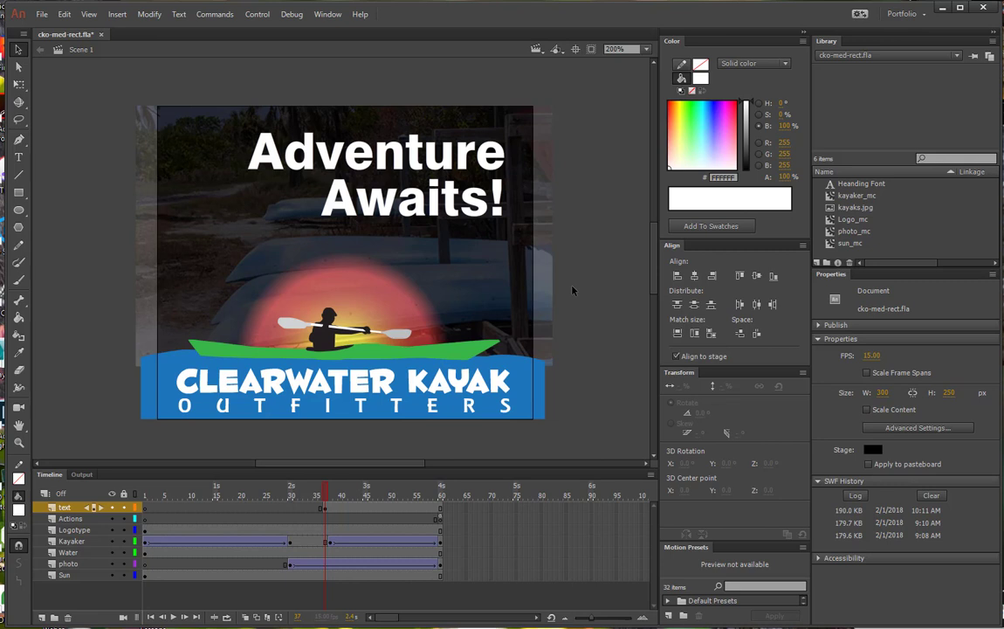
Step: Set up the Rectangle tool with object drawing mode on and the default black-and-white linear gradient swatch as its fill
click(19, 193)
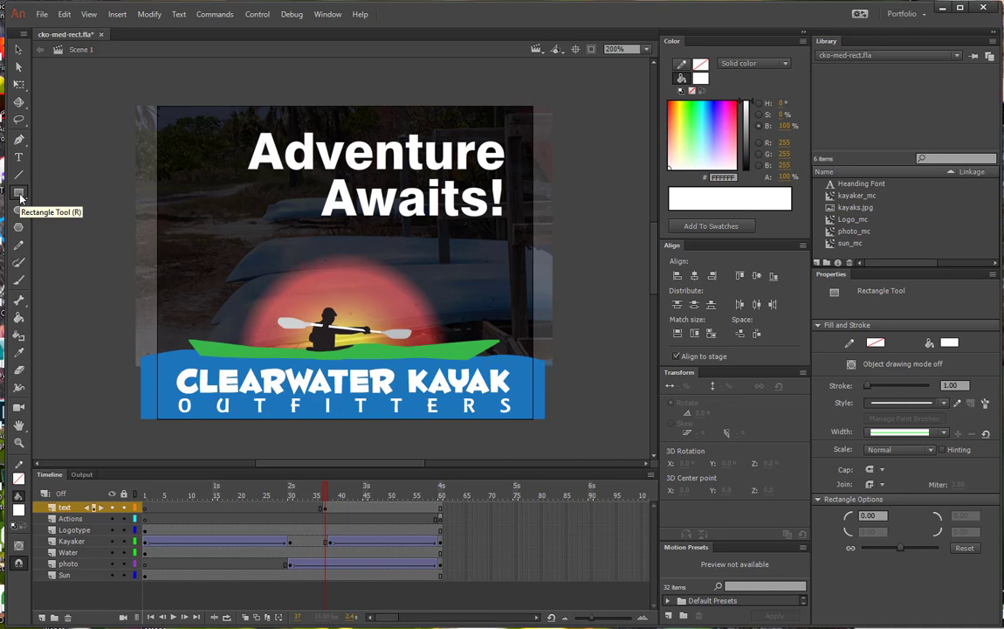
click(19, 546)
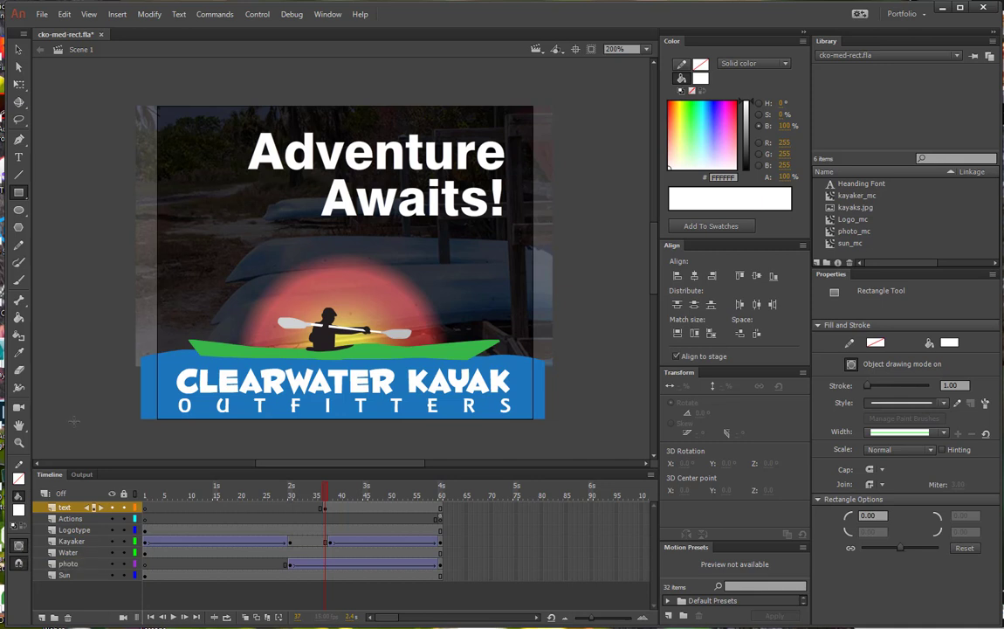
click(75, 421)
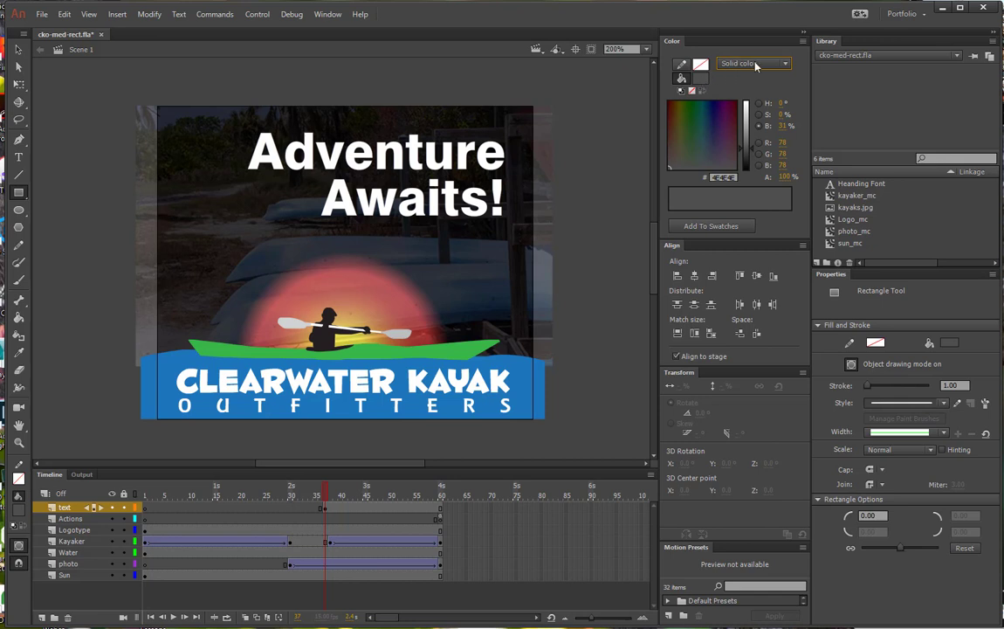
click(785, 65)
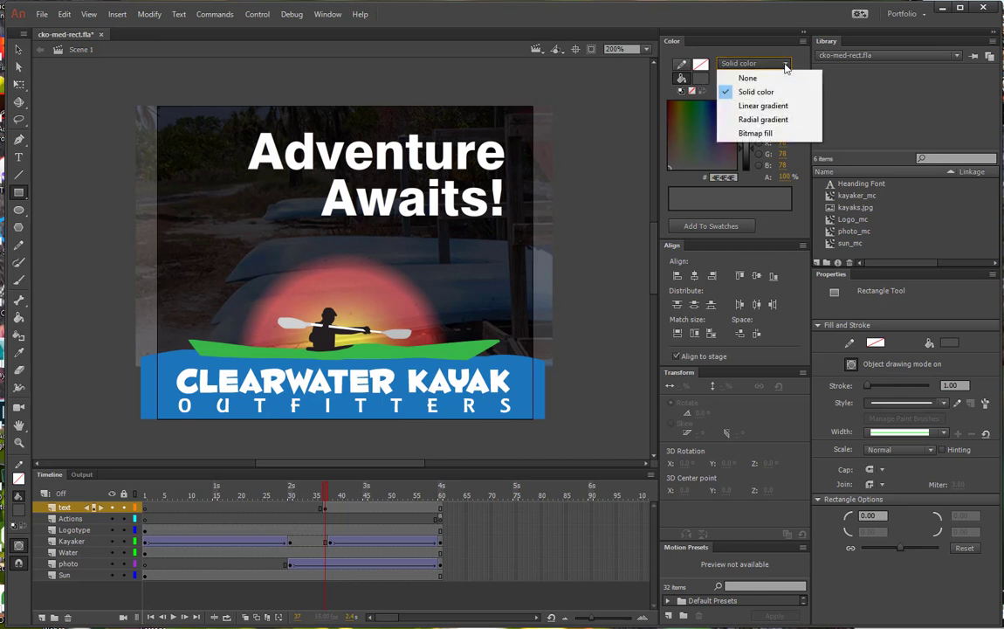
click(761, 106)
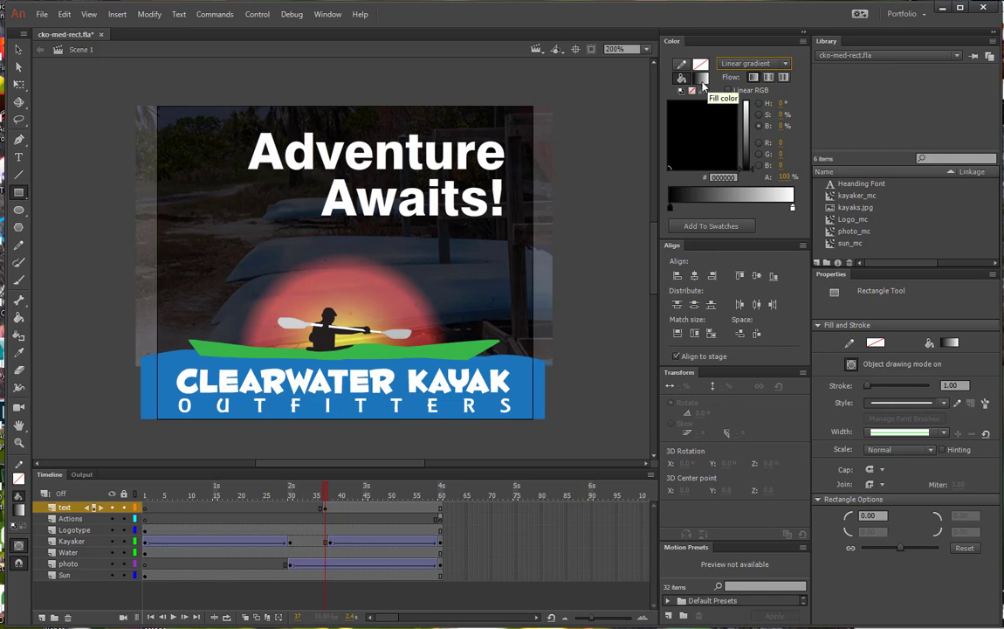
click(703, 84)
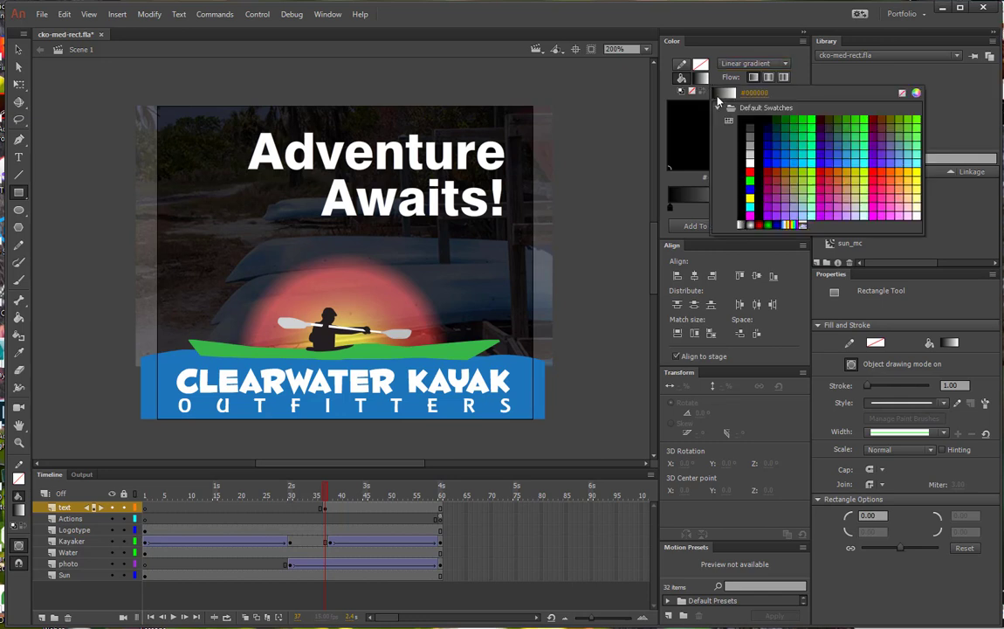
click(743, 224)
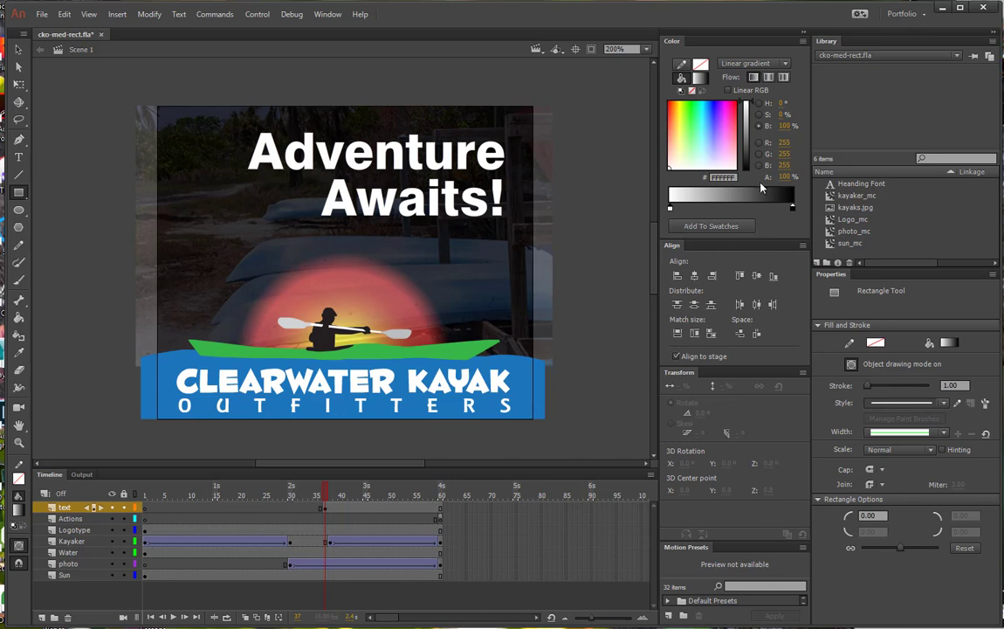
Step: Make the gradient's white stop fully transparent at 0% alpha and move the black stop to the middle of the gradient
drag(787, 178, 698, 189)
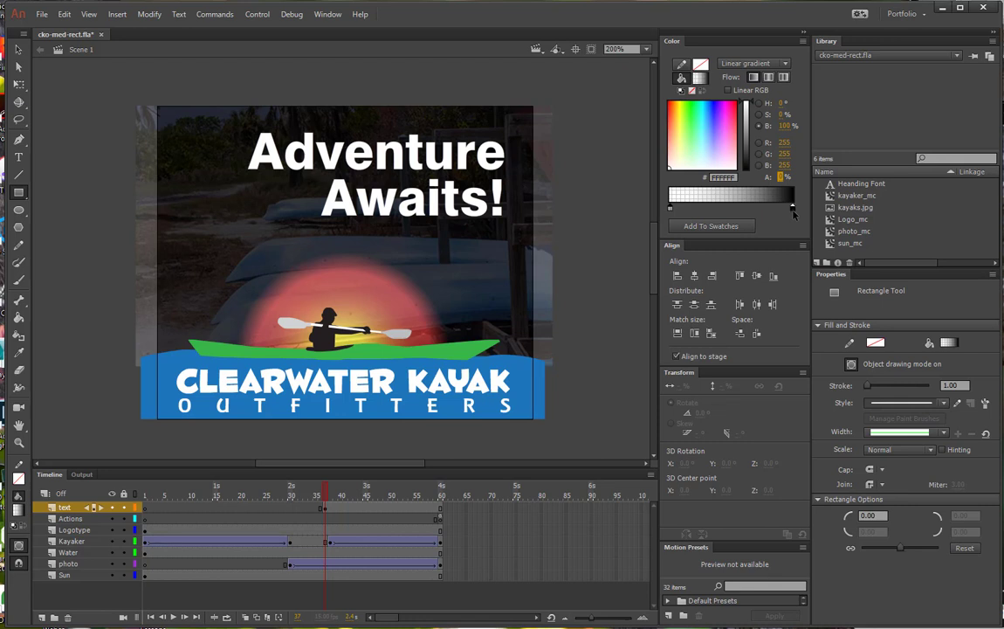
click(792, 207)
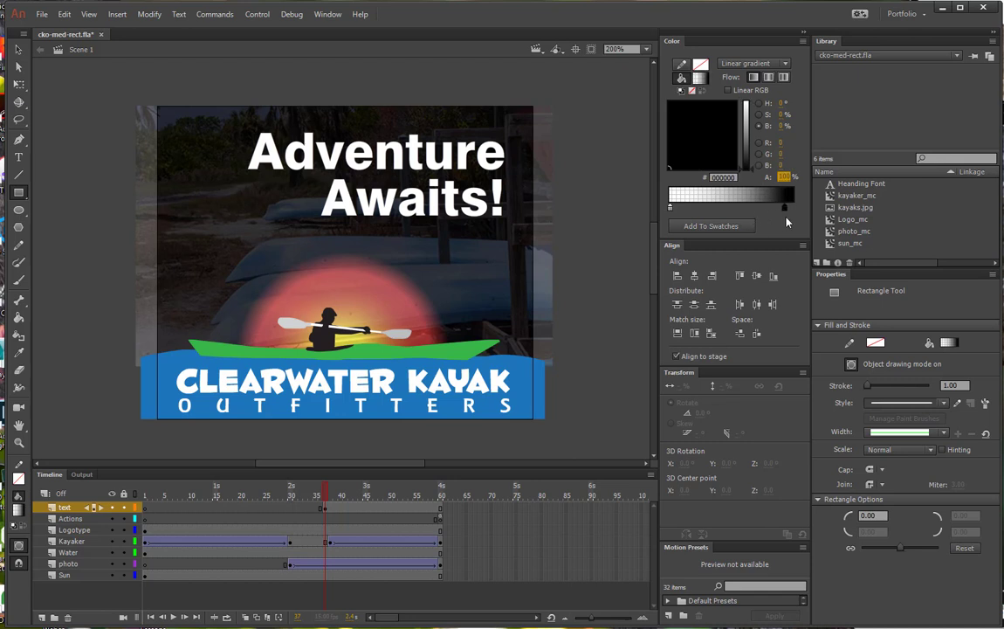
drag(782, 209, 737, 211)
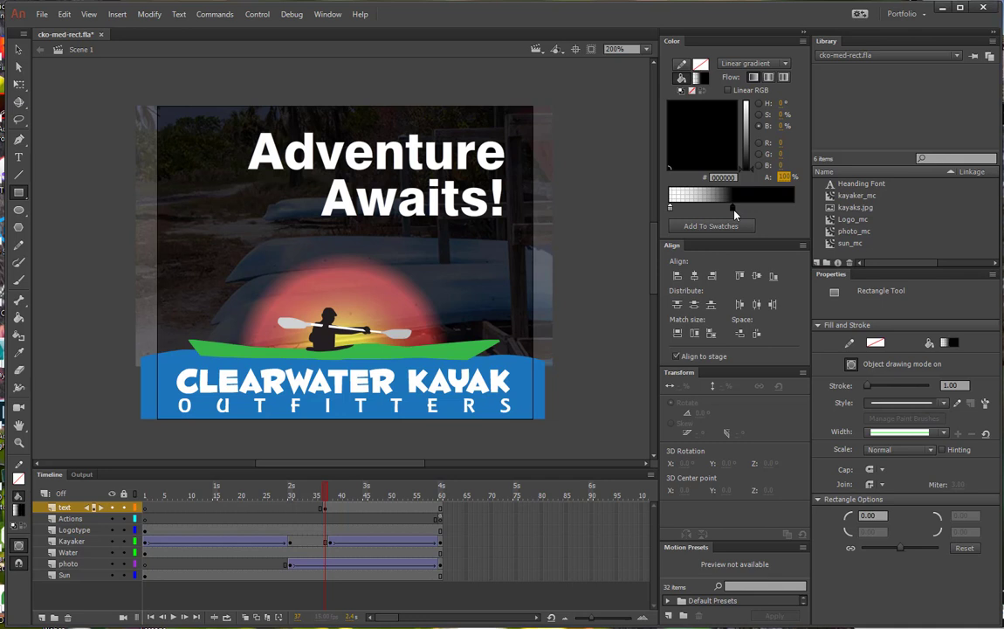
Step: Change the gradient's black stop to dark navy #000033 with 50% alpha
double_click(734, 209)
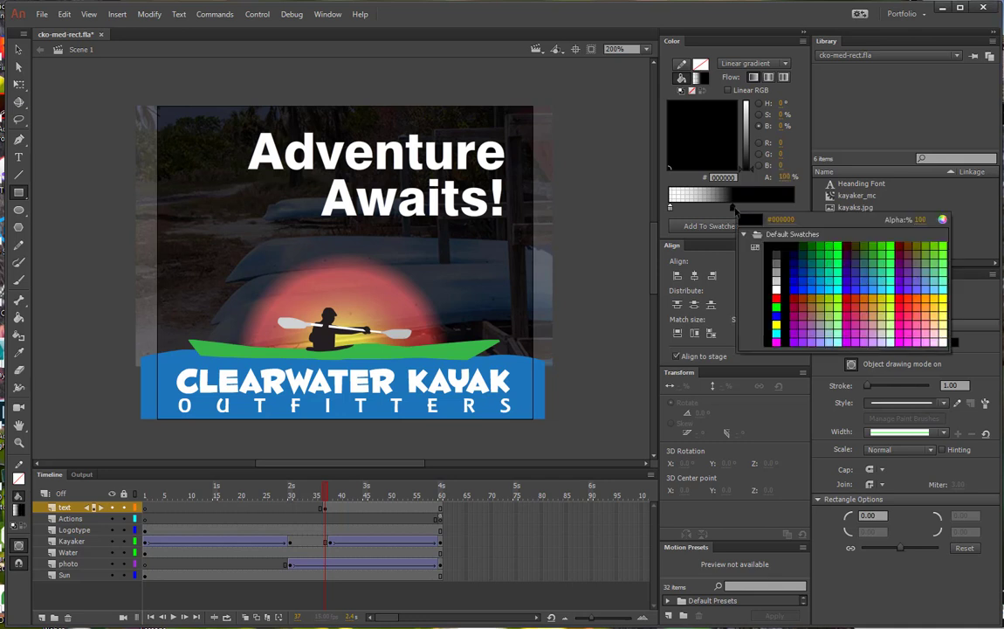
click(779, 220)
text(#)
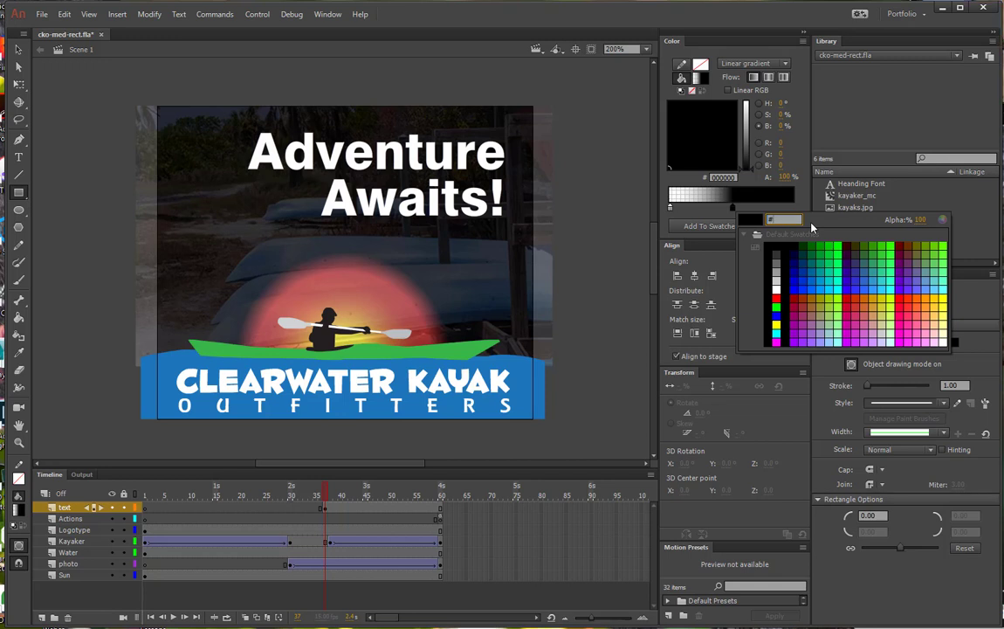
text(0)
key(Return)
click(785, 177)
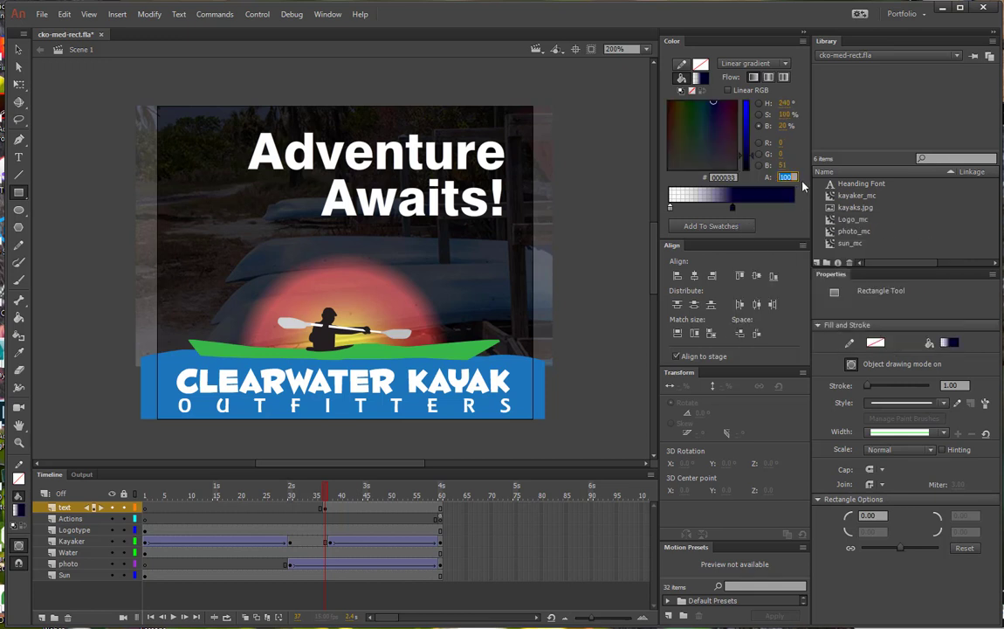
text(50)
key(Return)
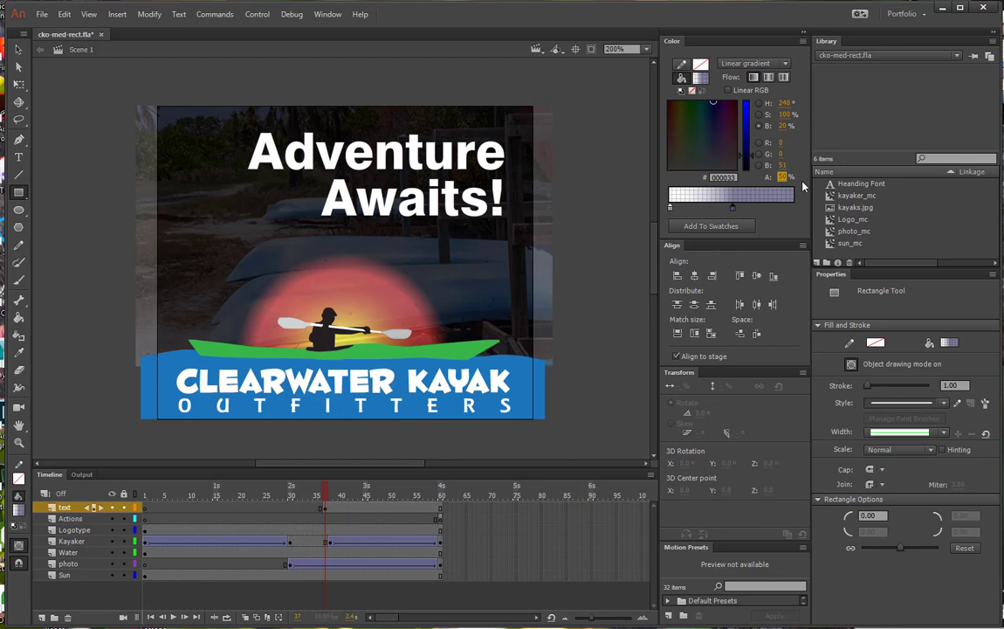
Step: Draw a gradient rectangle about 302.5 by 140 px over the heading on the text layer at frame 37, starting at the stage's upper-left corner
click(326, 508)
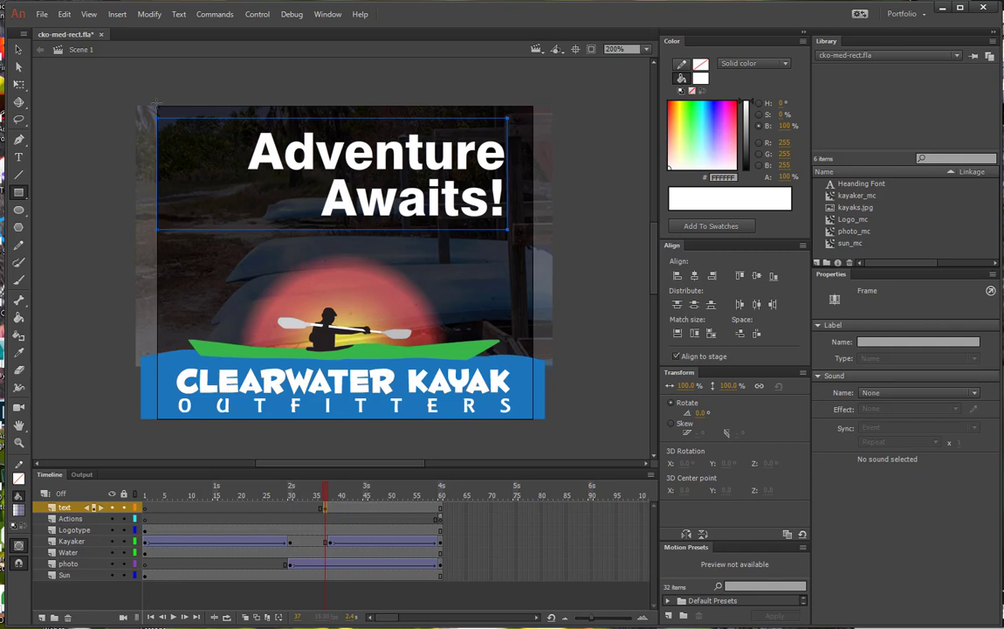
mouse_move(156, 105)
mouse_down()
mouse_move(236, 183)
mouse_move(434, 280)
mouse_move(532, 292)
mouse_move(535, 279)
mouse_up()
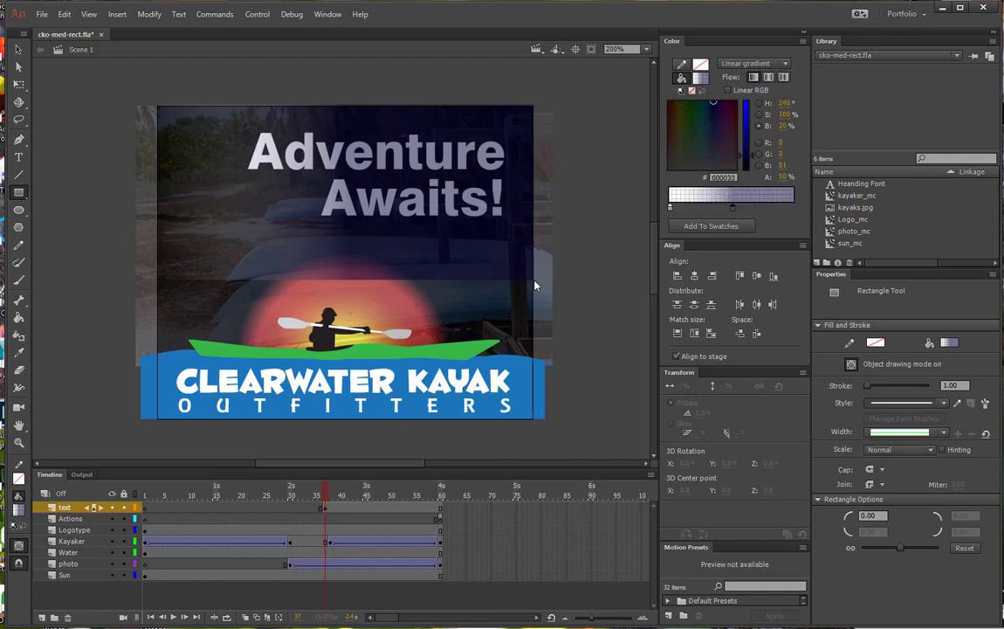
Step: Use Gradient Transform to run the rectangle's gradient vertically, darkest at its top and fading downward, with the gradient's end on the rectangle's top edge
click(22, 87)
click(59, 99)
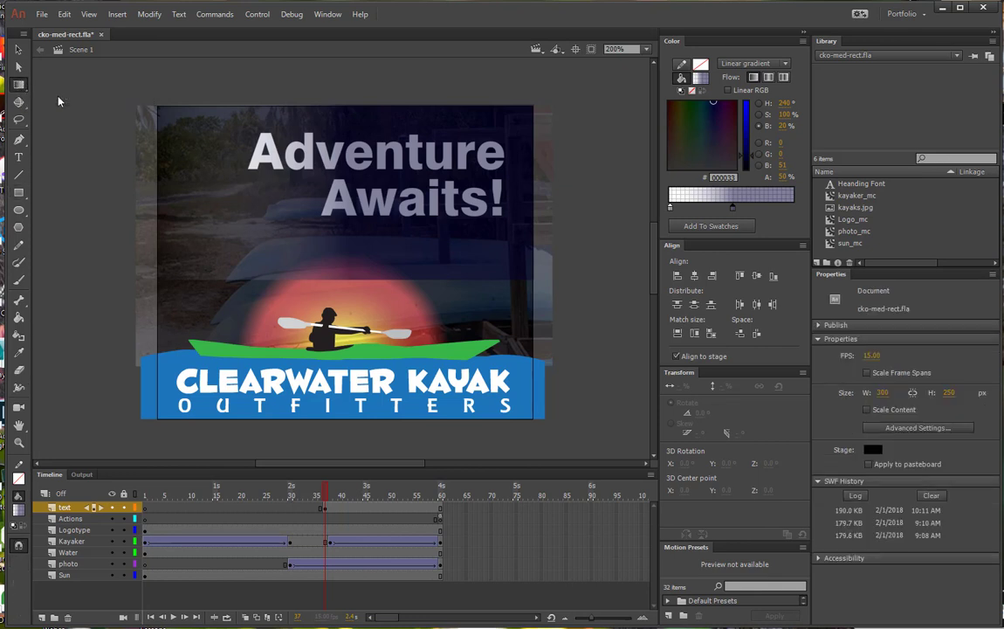
click(293, 136)
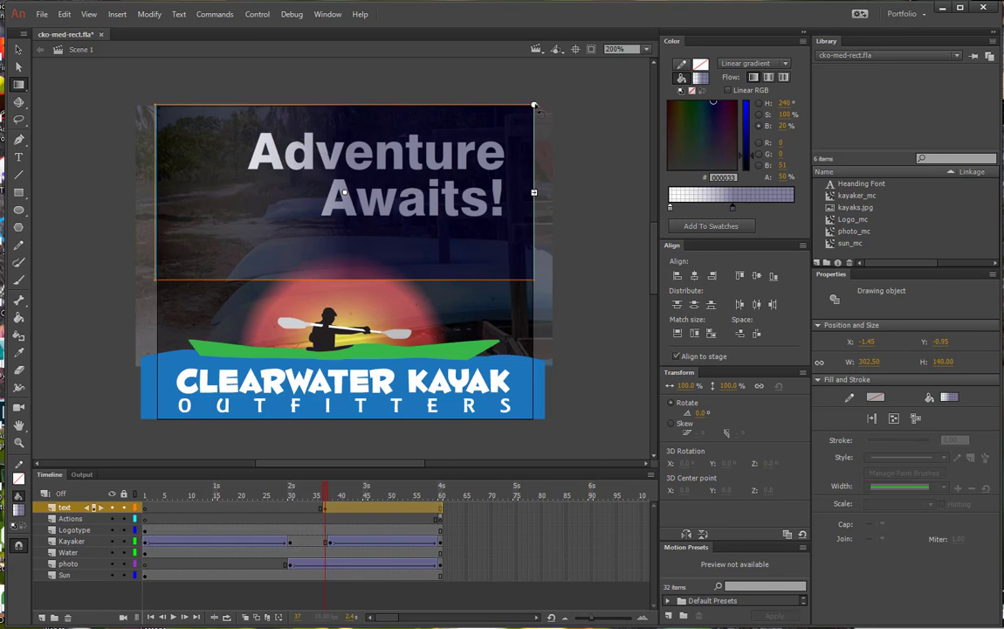
drag(535, 106, 264, 28)
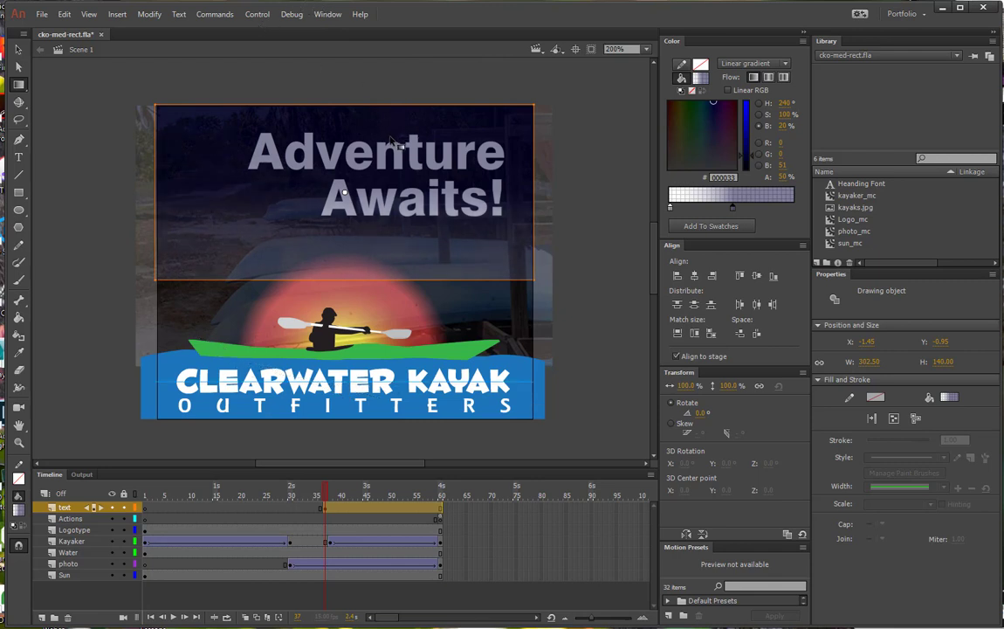
click(374, 163)
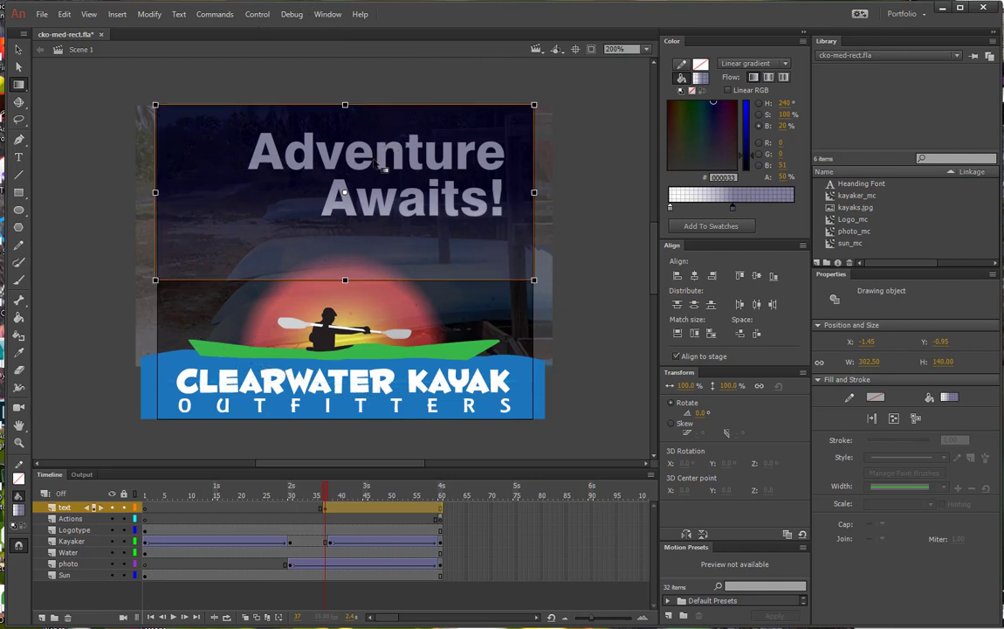
alt+click(374, 159)
key(f)
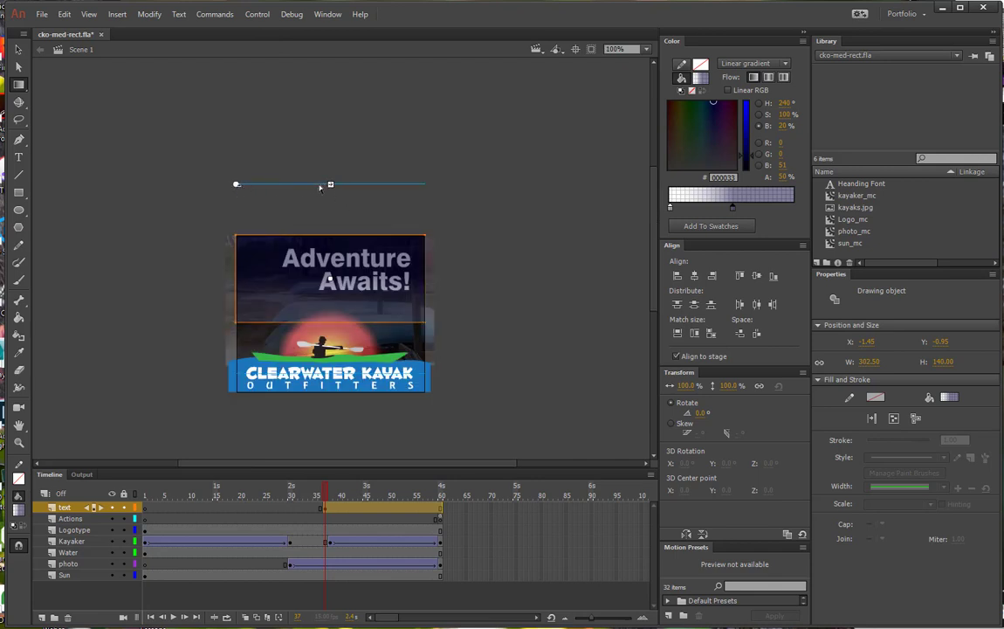
drag(330, 184, 331, 235)
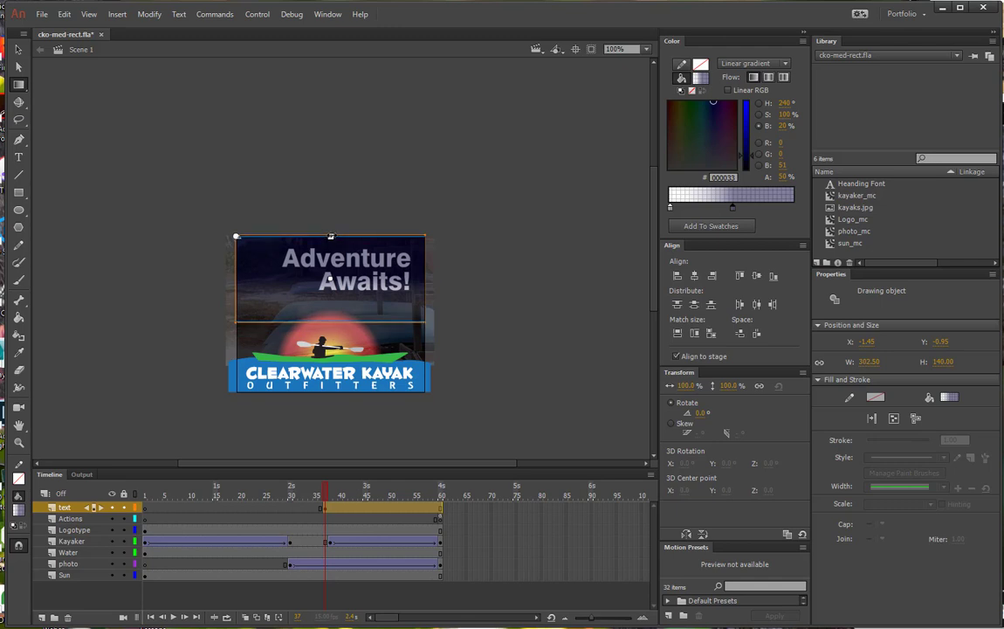
Step: Send the gradient rectangle to the back so it sits behind the heading text
click(20, 51)
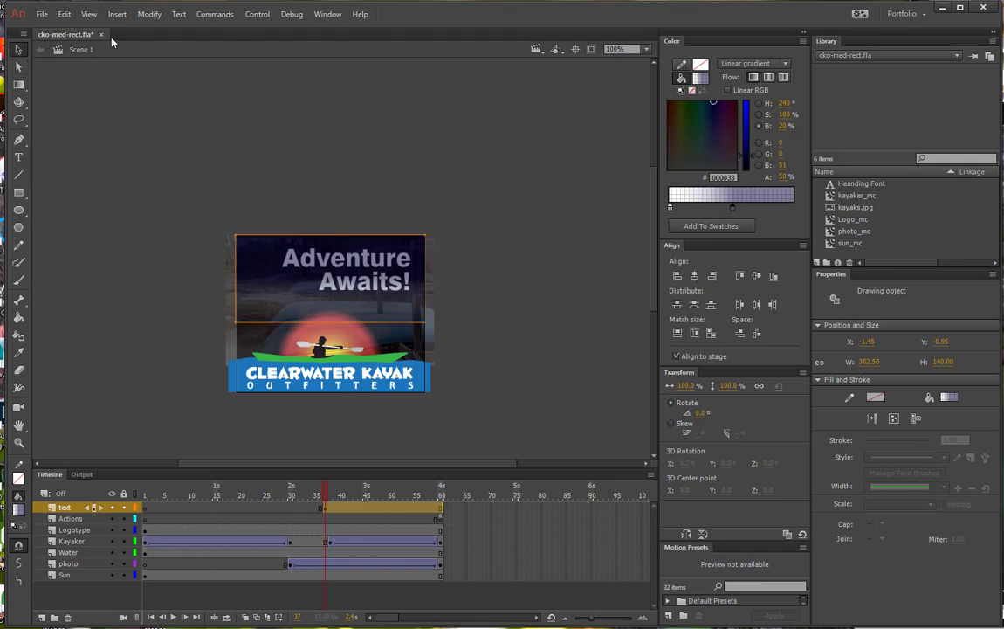
click(157, 16)
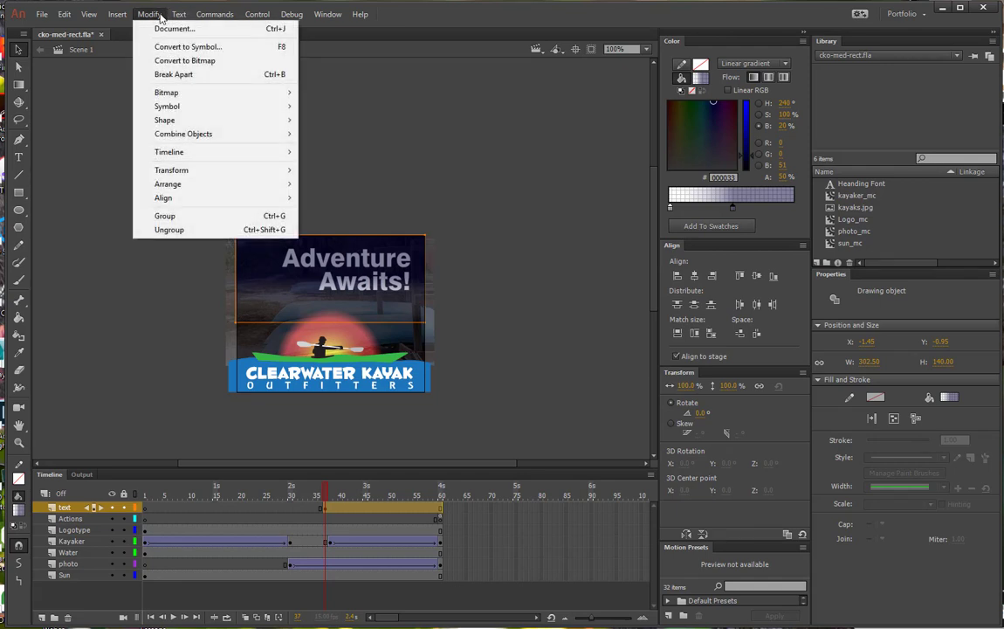
mouse_move(178, 186)
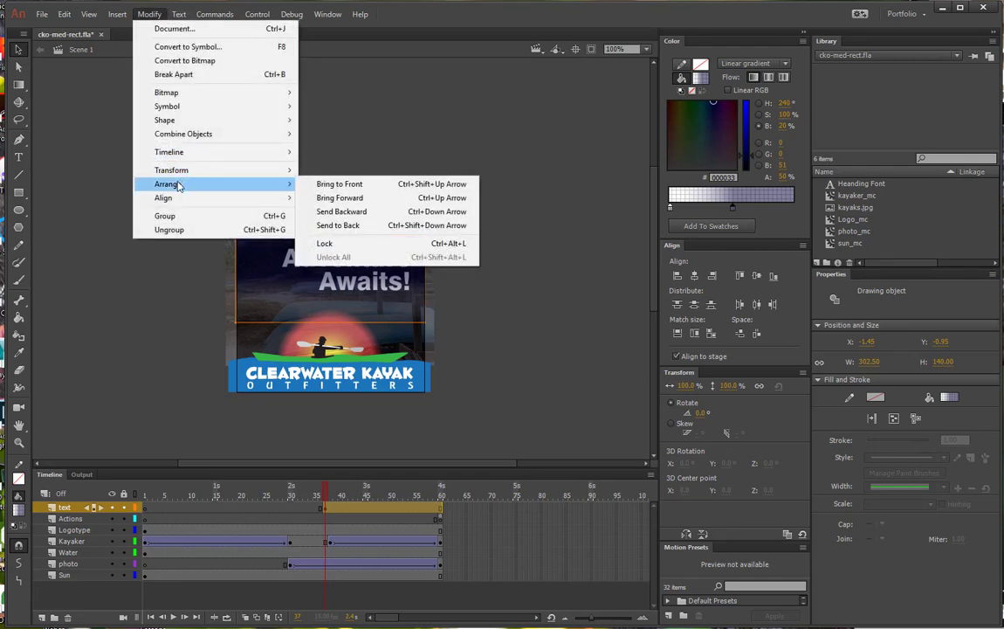
click(332, 226)
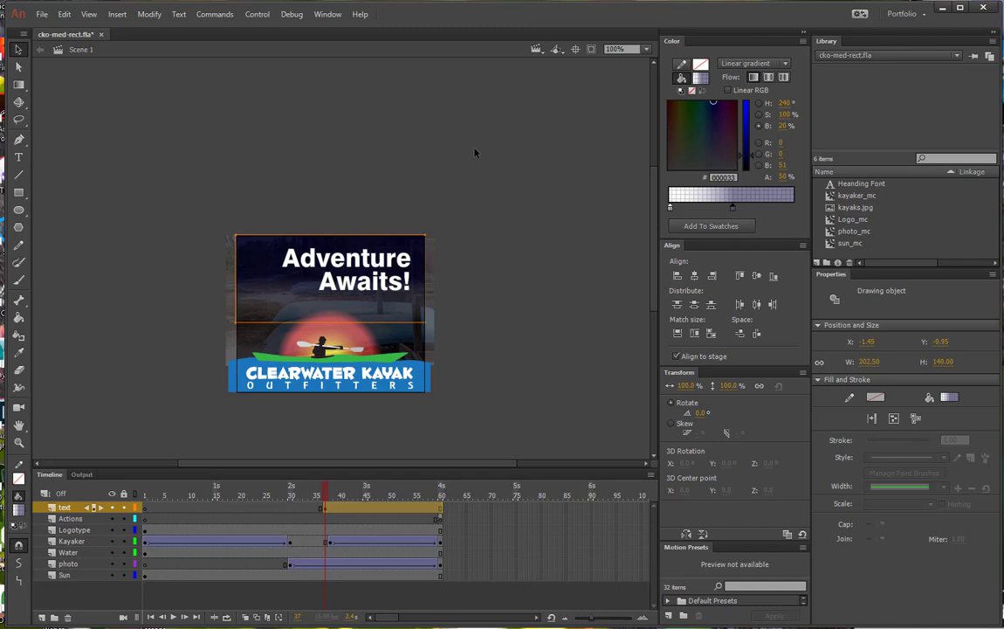
Step: Deselect the rectangle and test the movie to check the heading over its gradient backdrop
ctrl+click(350, 284)
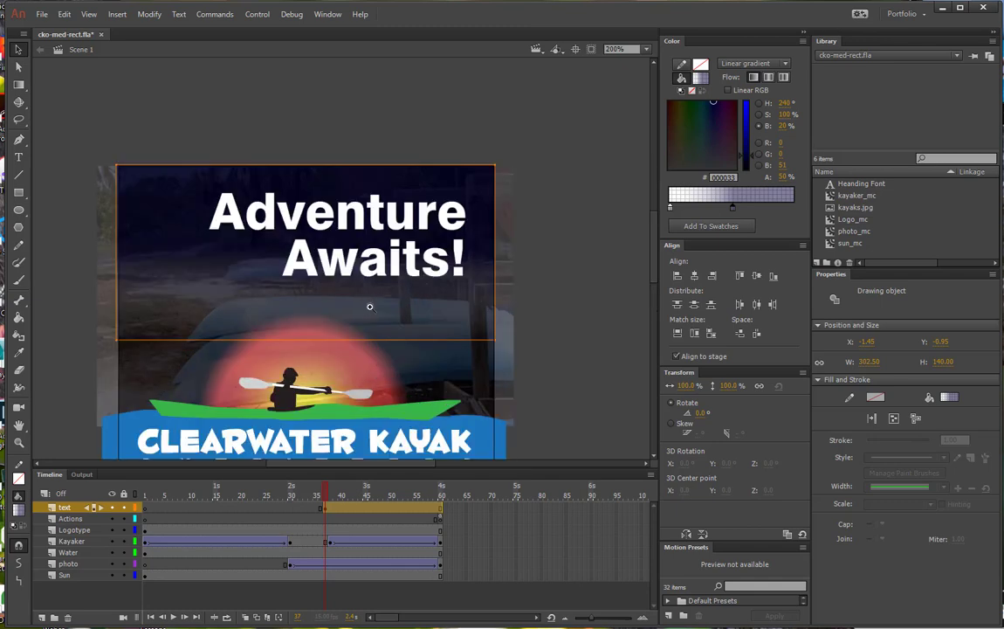
drag(360, 325, 373, 248)
click(557, 242)
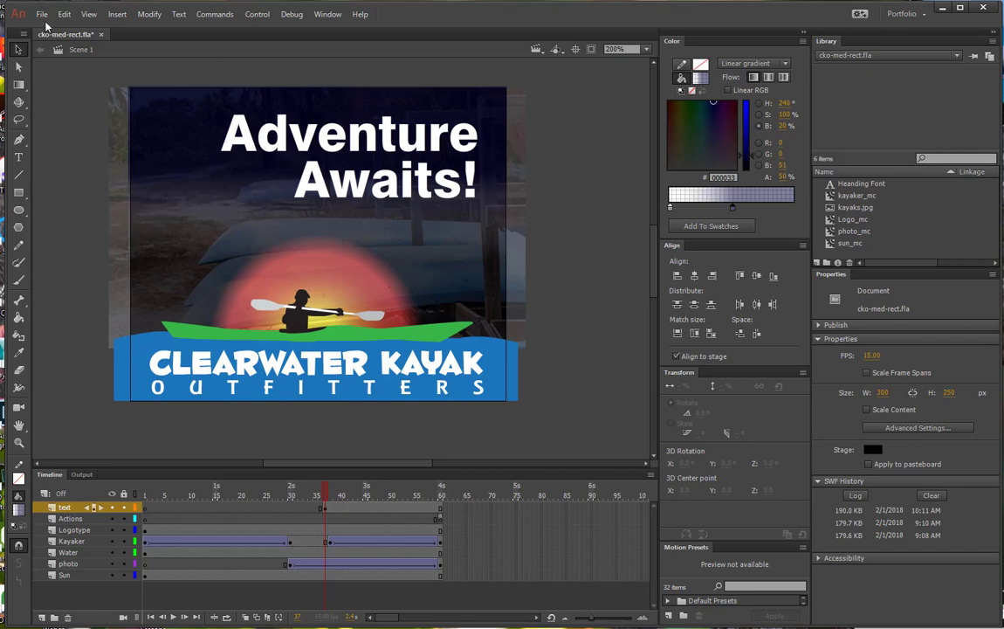
click(257, 14)
click(270, 134)
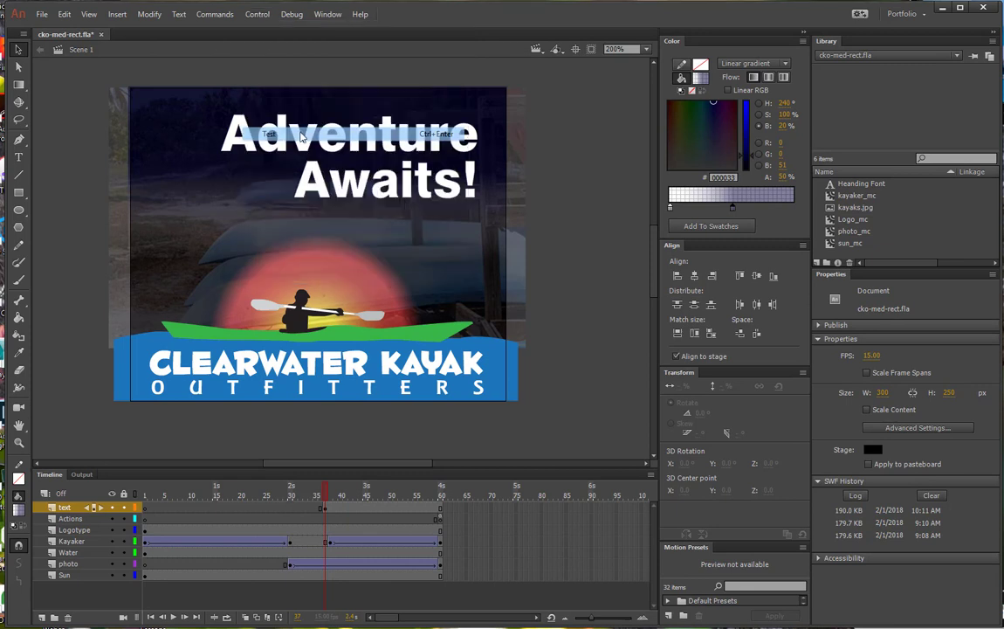